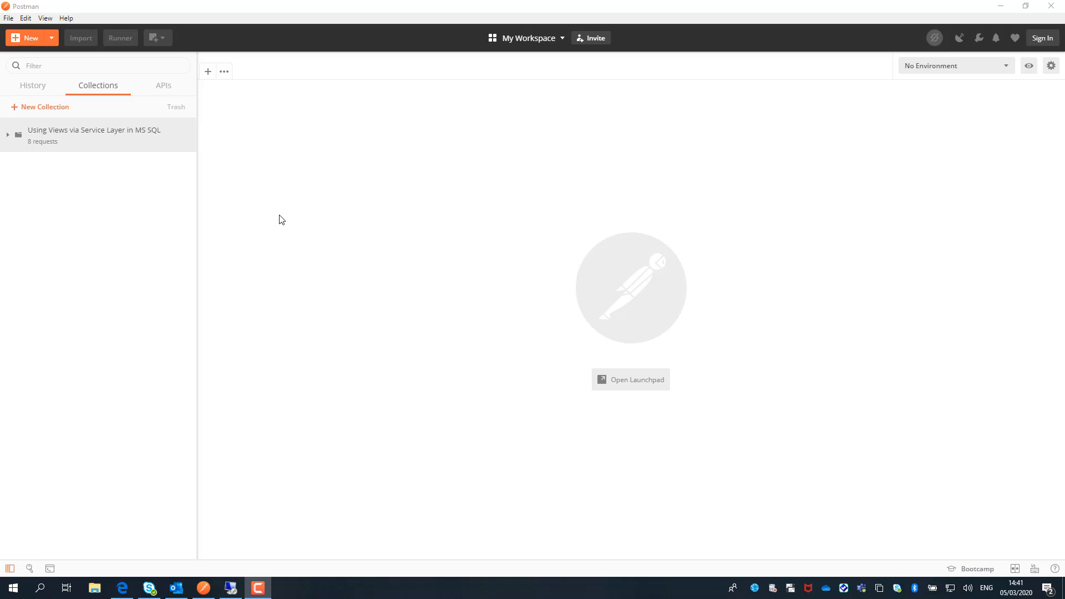
Step: Switch to SQL Server Management Studio and examine the dbo.MyViewB1SLQuery view's name, queried columns and result rows through the end
left_click(231, 589)
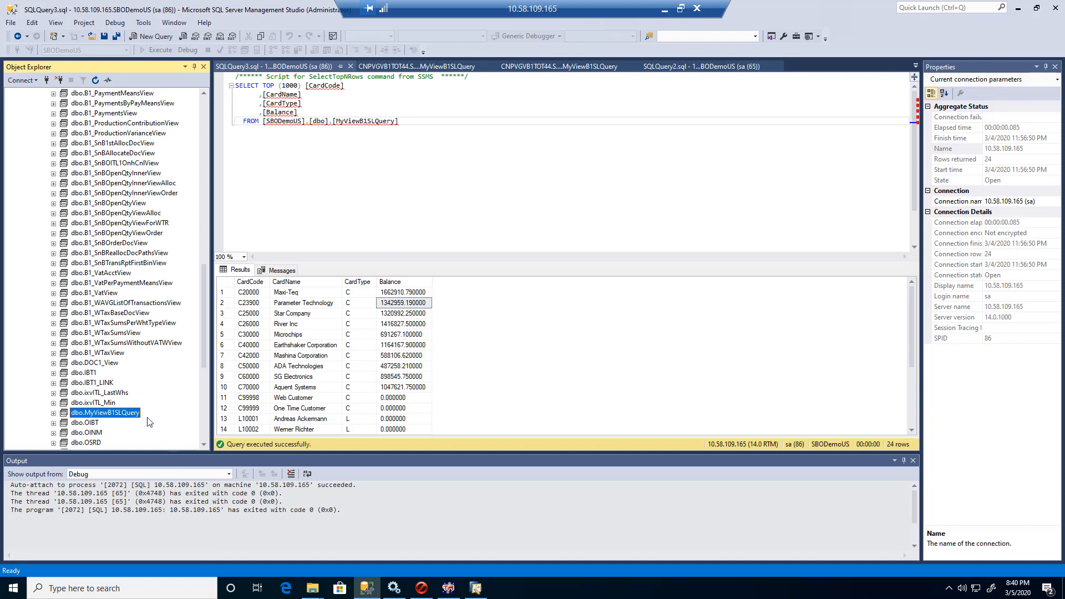
left_click(127, 414)
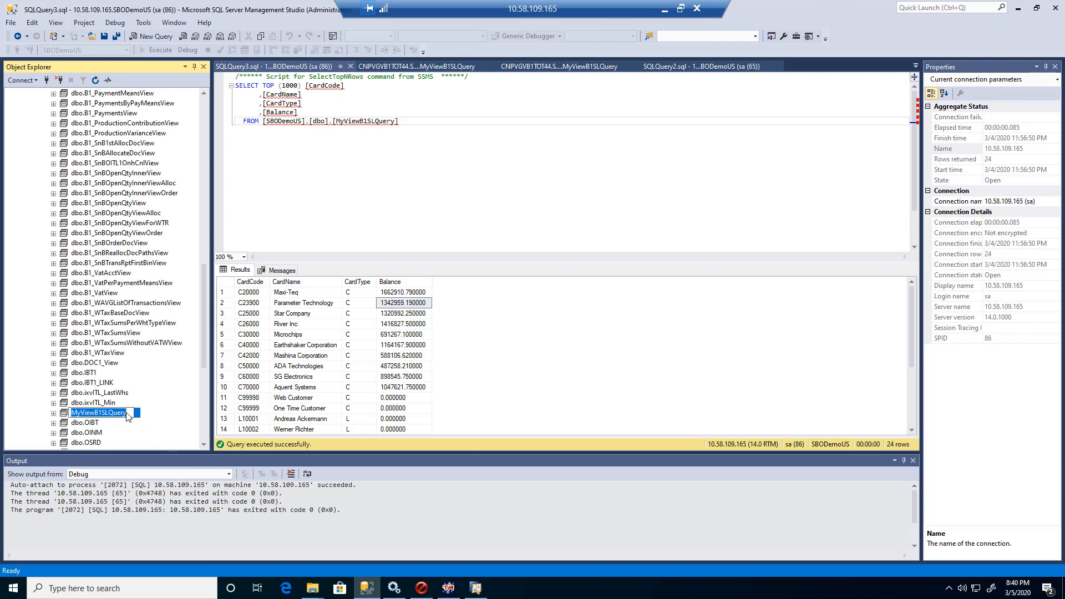
left_click(96, 414)
left_click_drag(106, 414, 132, 413)
left_click(292, 148)
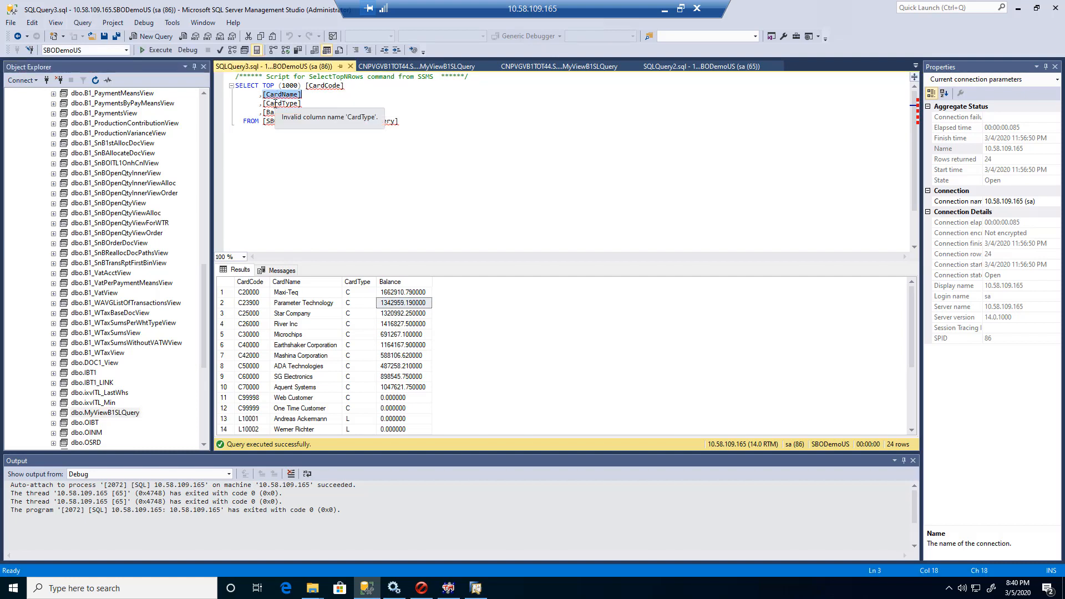
double_click(275, 104)
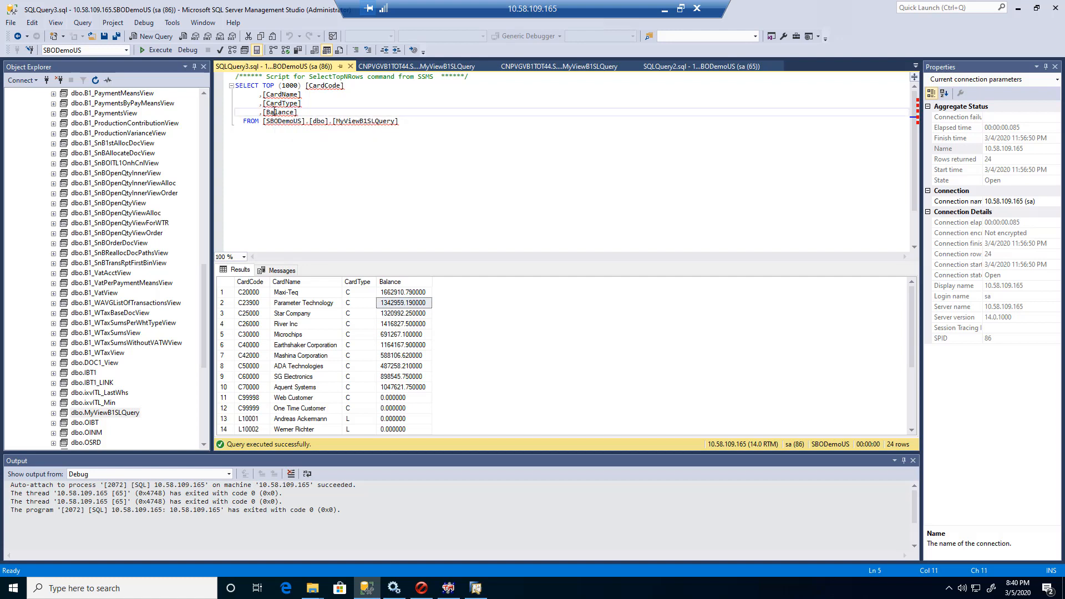
double_click(274, 112)
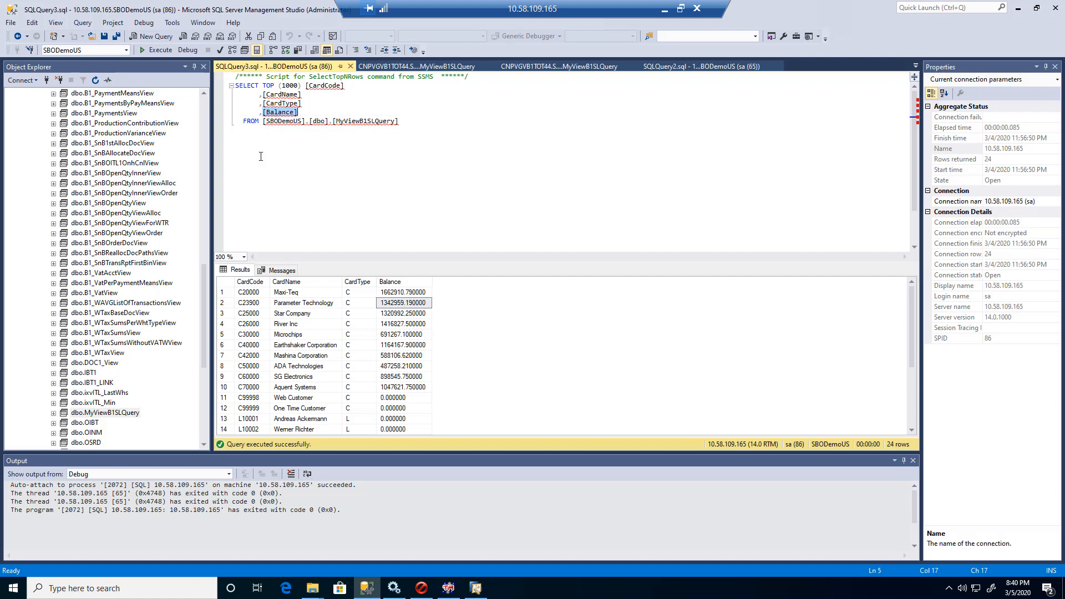
left_click(261, 157)
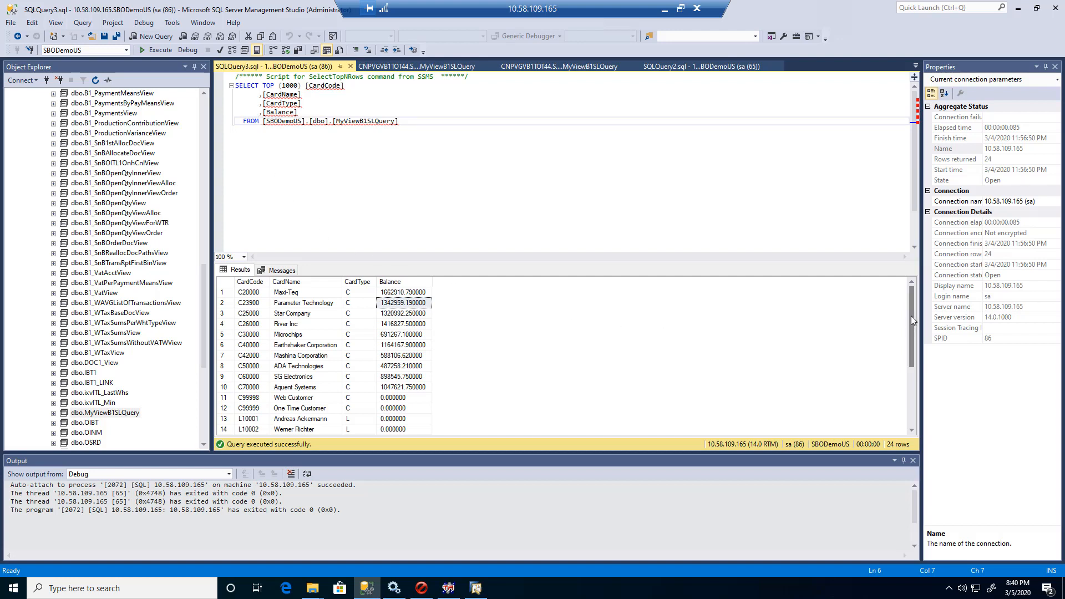
left_click_drag(911, 324, 905, 401)
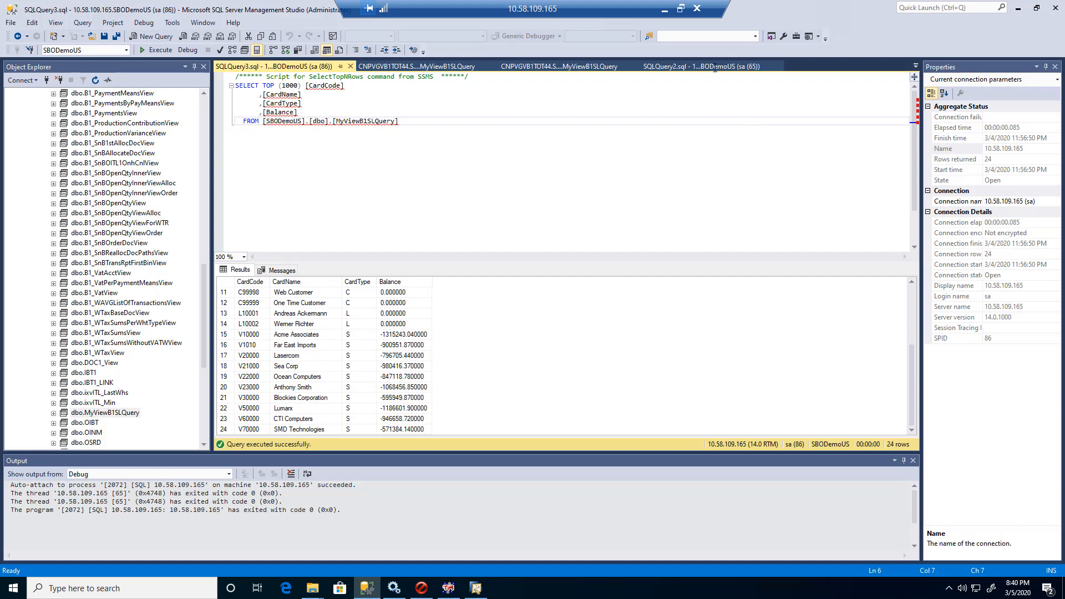
Step: Return to Postman and send the Login as manager request from the Using Views via Service Layer in MS SQL collection, checking its body first
left_click(665, 13)
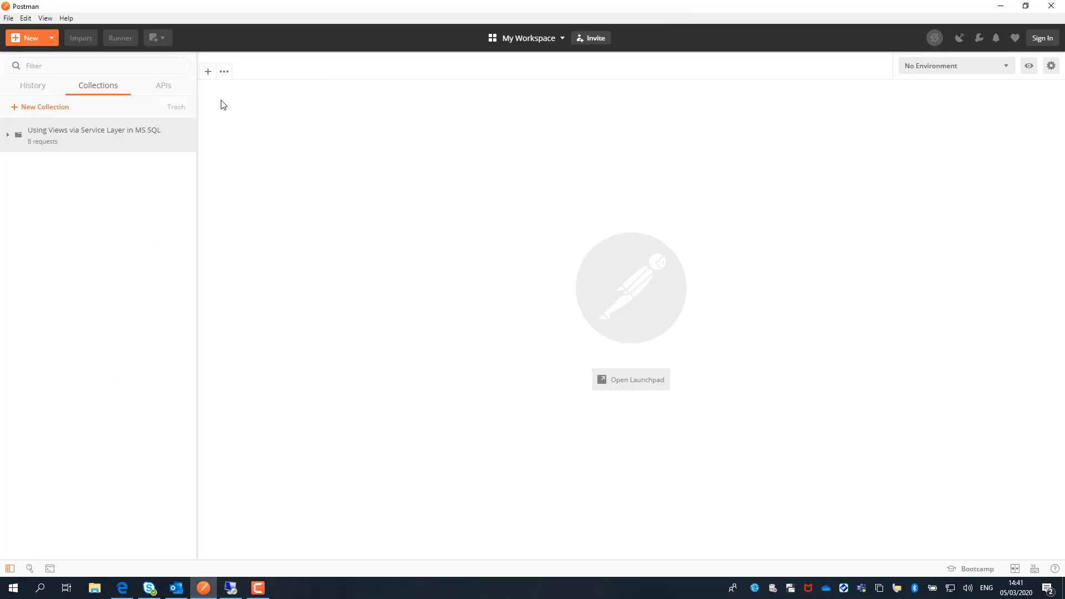
left_click(108, 143)
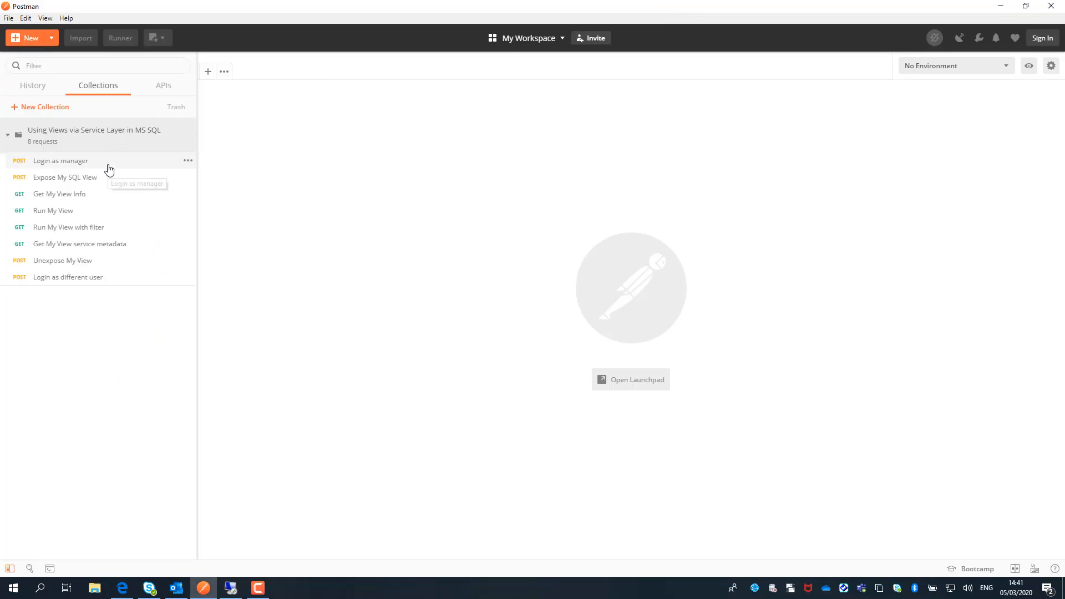
left_click(109, 167)
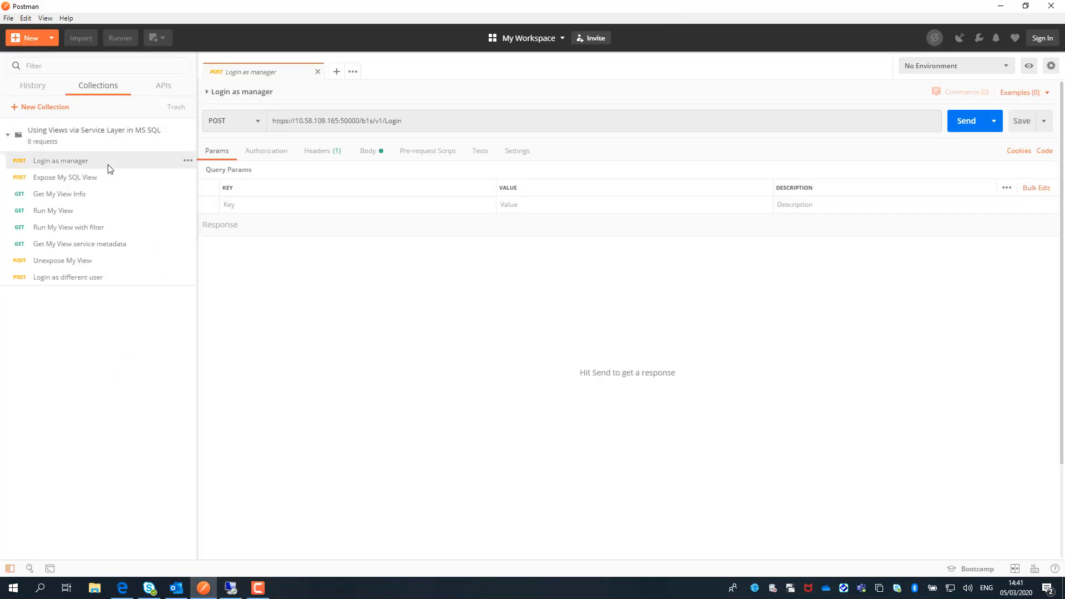
left_click(372, 153)
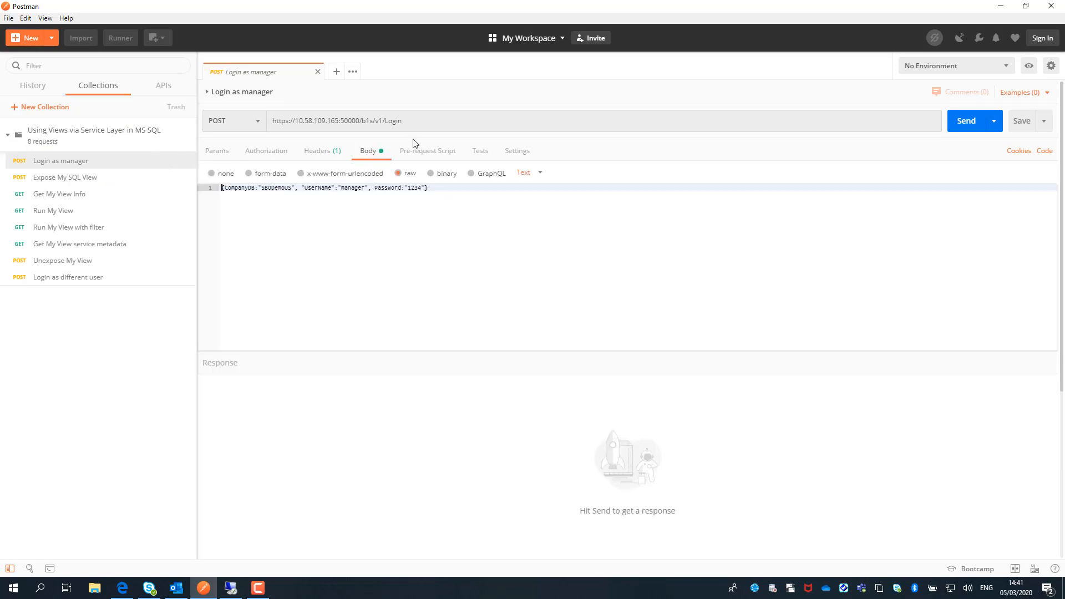
left_click(966, 123)
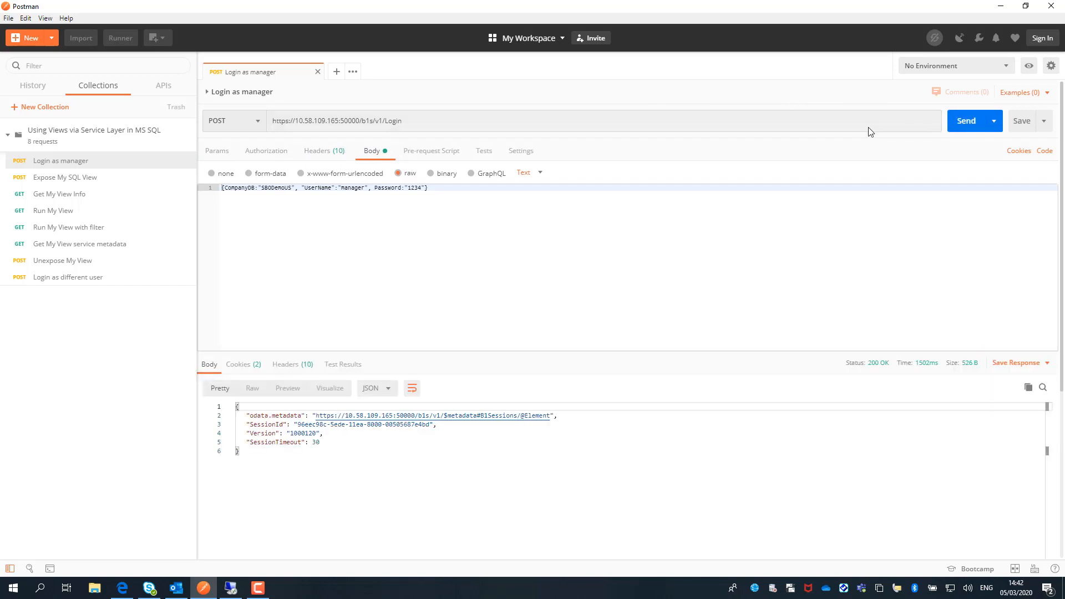
Step: Try to query MyViewB1SLQuery with the Run My View request and examine the message in the response
left_click(72, 213)
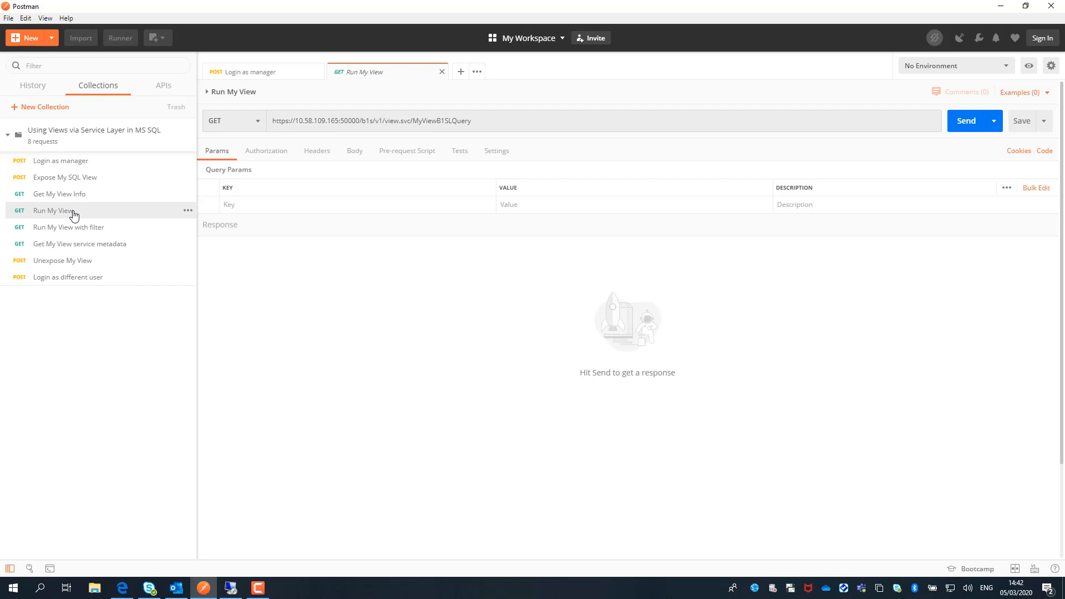
left_click_drag(413, 121, 472, 121)
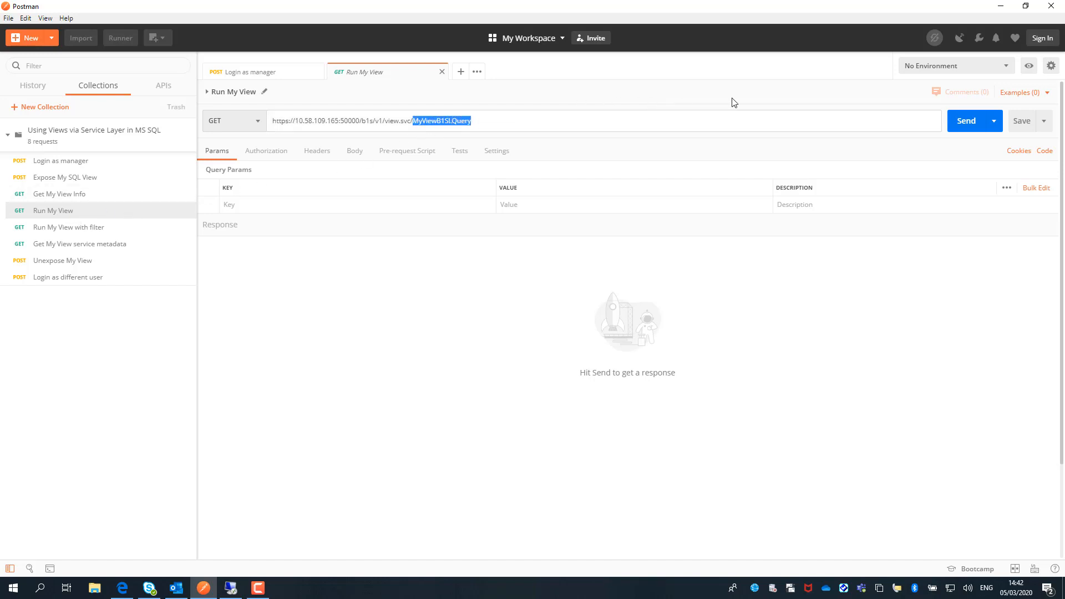
left_click(967, 123)
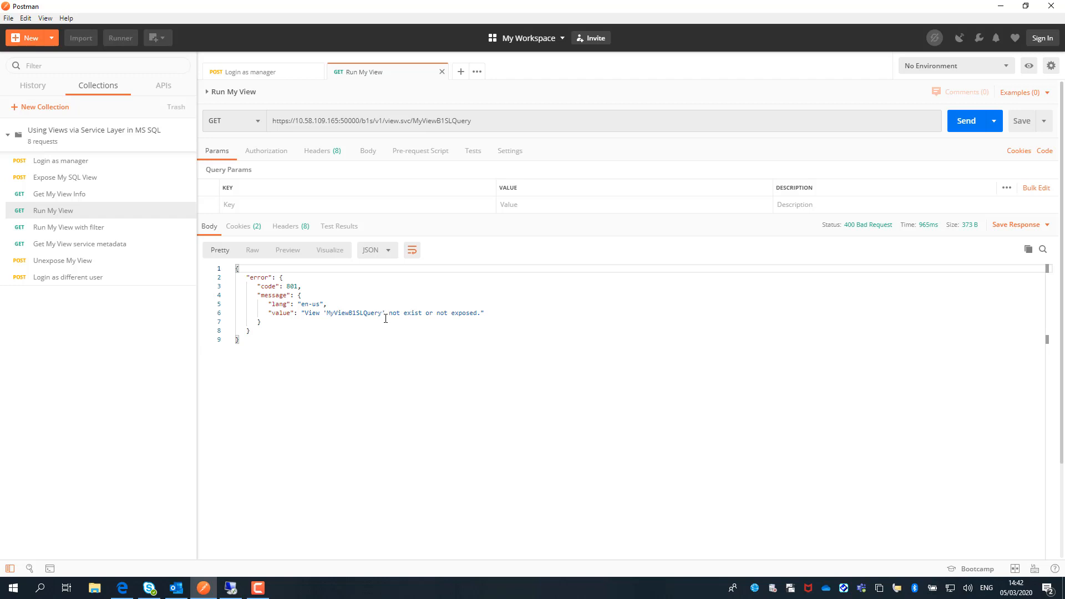
left_click_drag(390, 314, 478, 312)
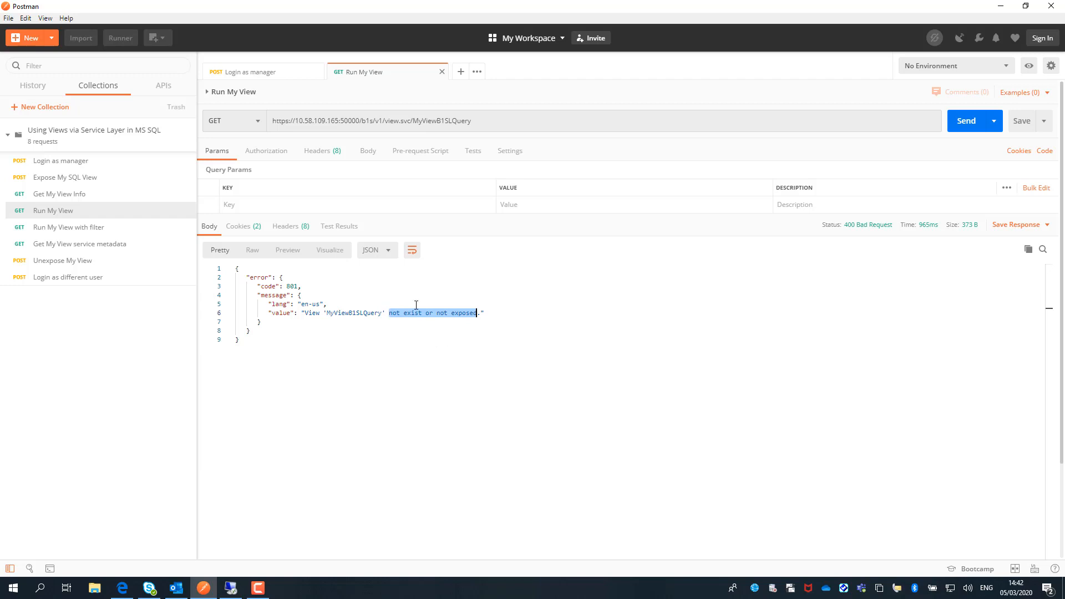
Step: Expose the MyViewB1SLQuery view by sending the Expose My SQL View request
left_click(69, 178)
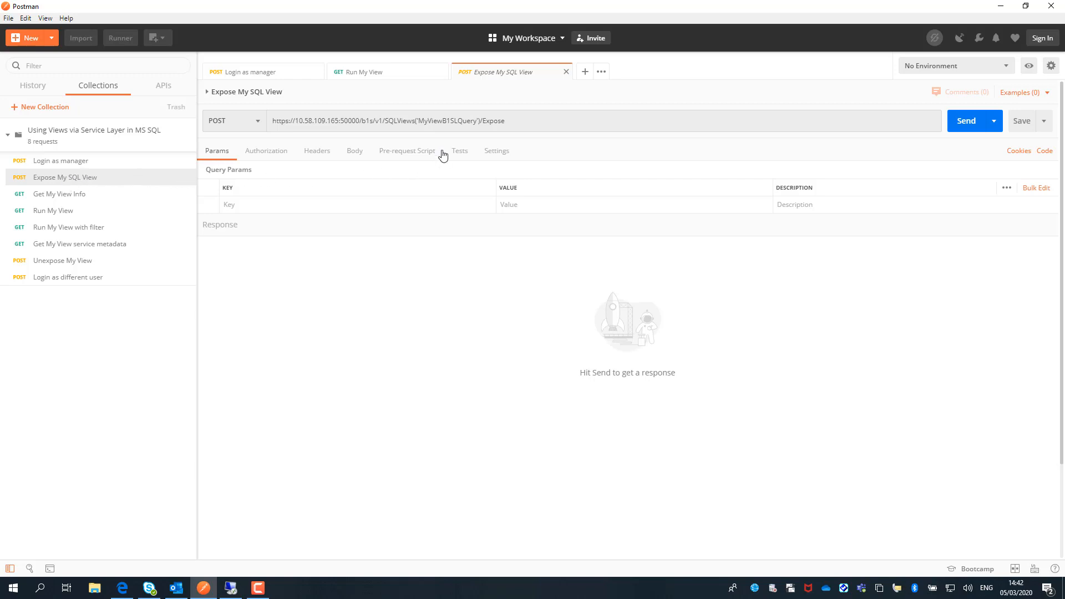
left_click_drag(419, 121, 507, 121)
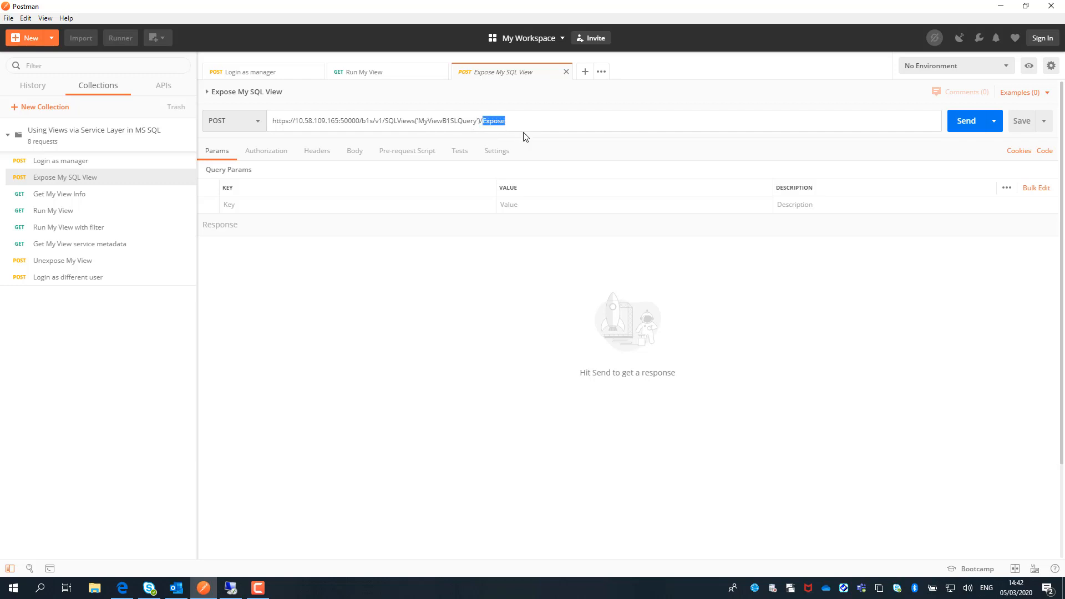
left_click(963, 122)
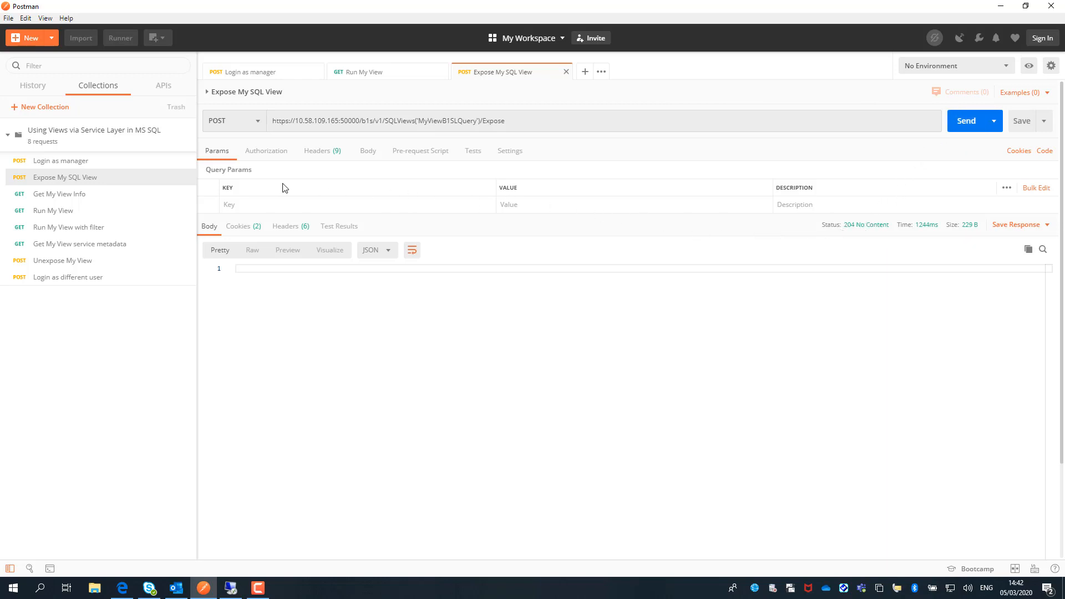
Step: Send the Run My View request again and review the returned records down to the odata.nextLink entry
left_click(76, 213)
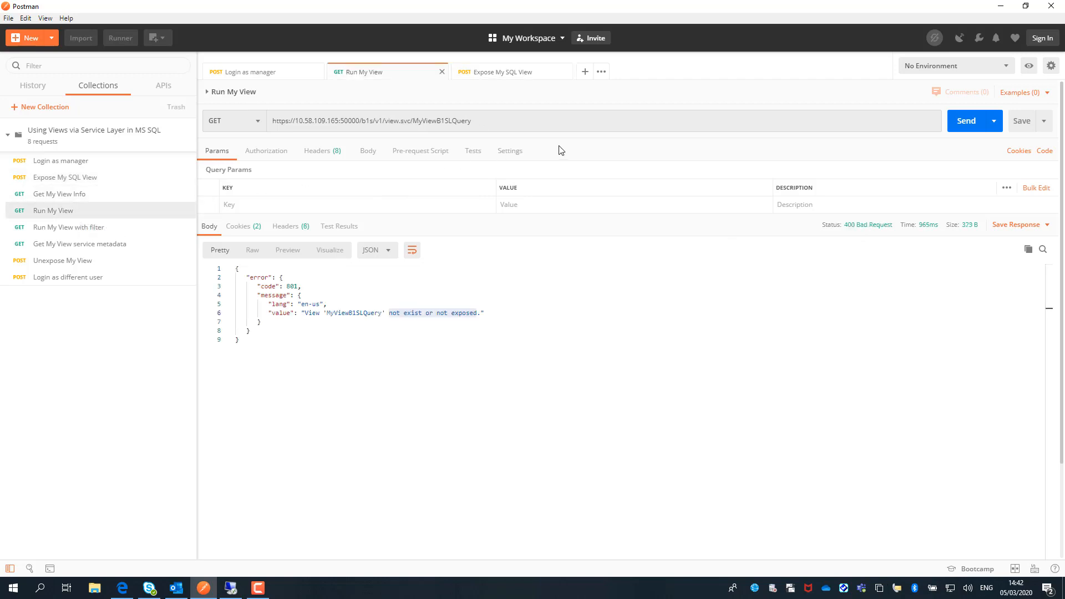
left_click(958, 123)
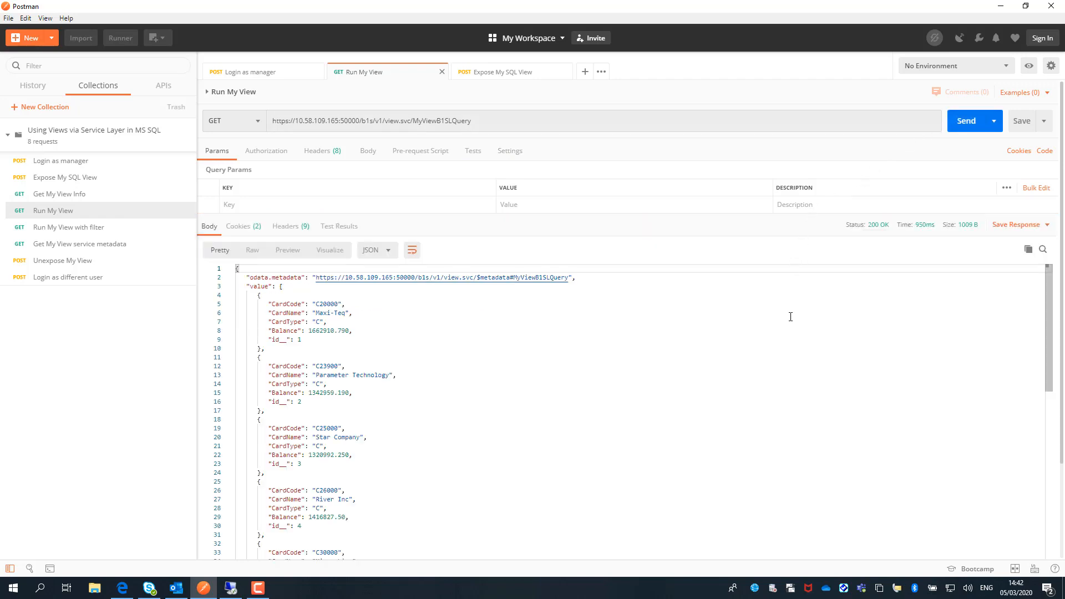
left_click_drag(1049, 292, 1047, 554)
scroll(852, 508, "down", 2)
scroll(852, 509, "down", 3)
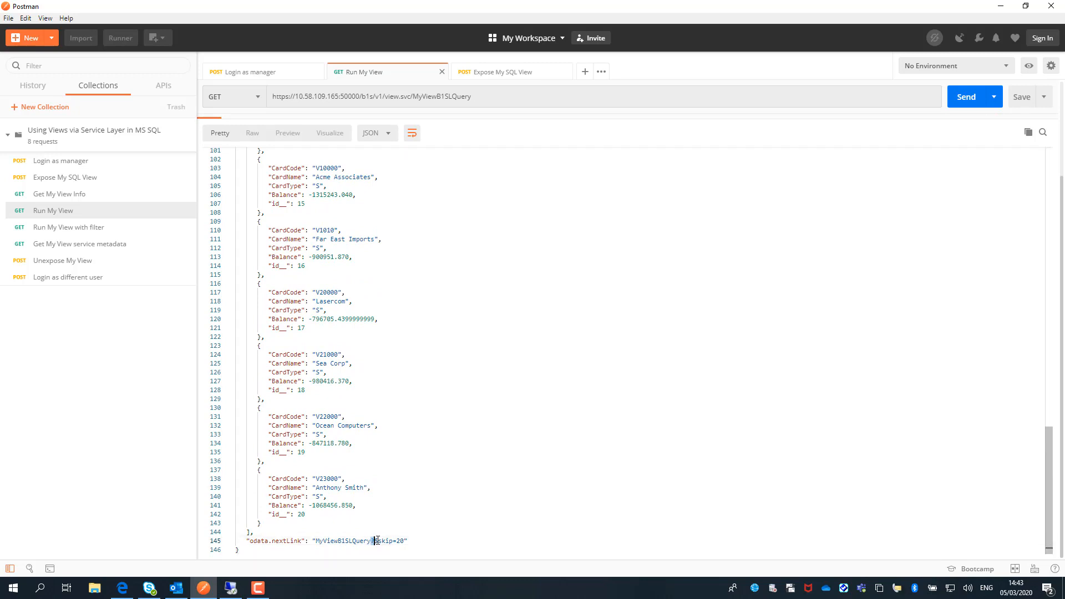
Step: Append the nextLink parameter ?$skip=20 to the Run My View URL and send the request for the next page of records
left_click_drag(372, 540, 404, 541)
key("ctrl+c")
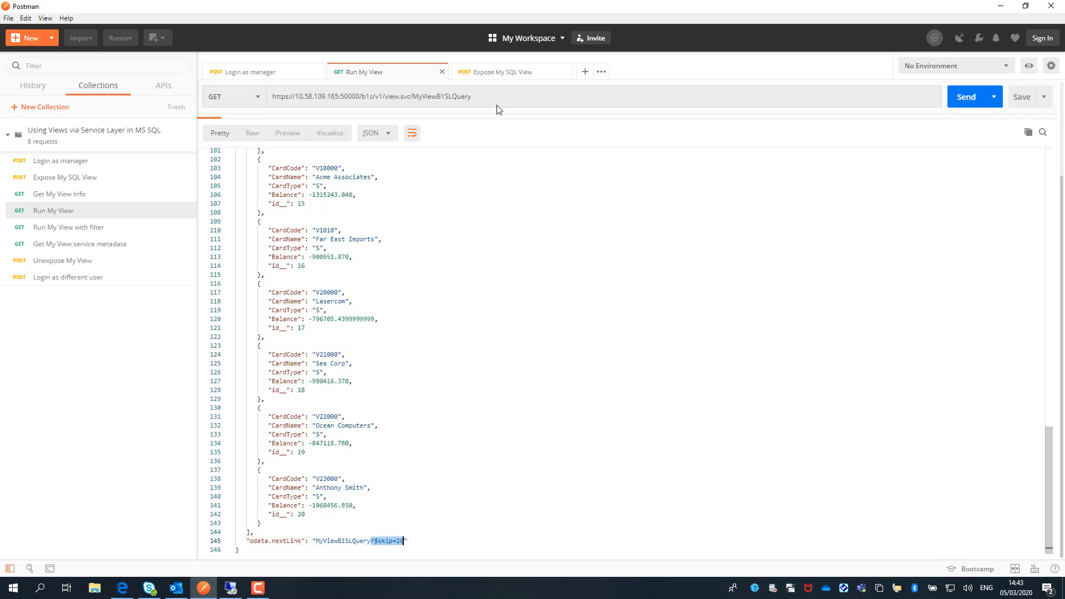
double_click(490, 97)
left_click(482, 97)
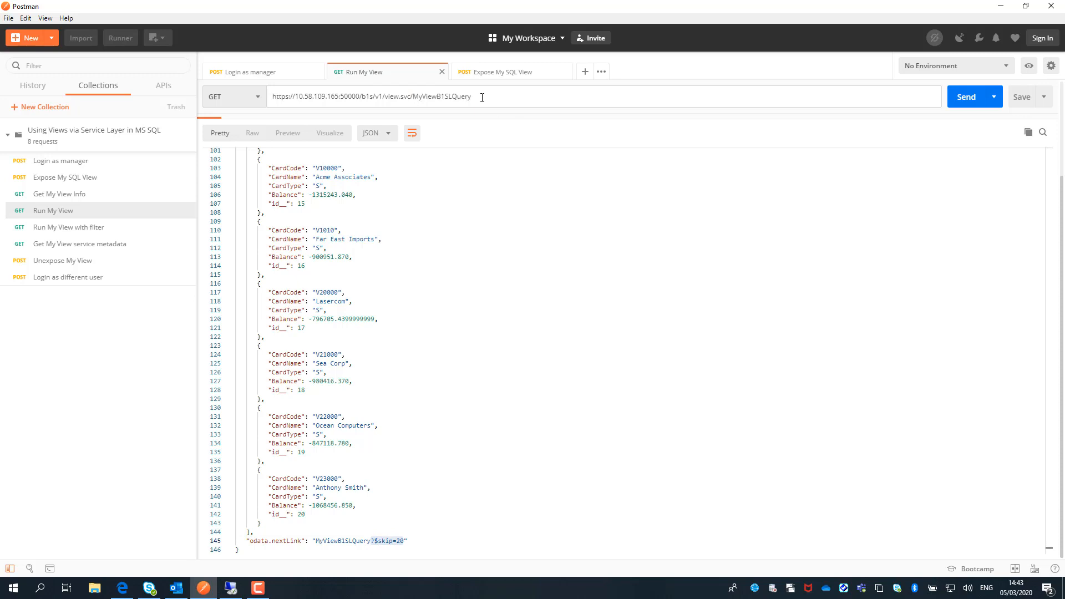
key("ctrl+v")
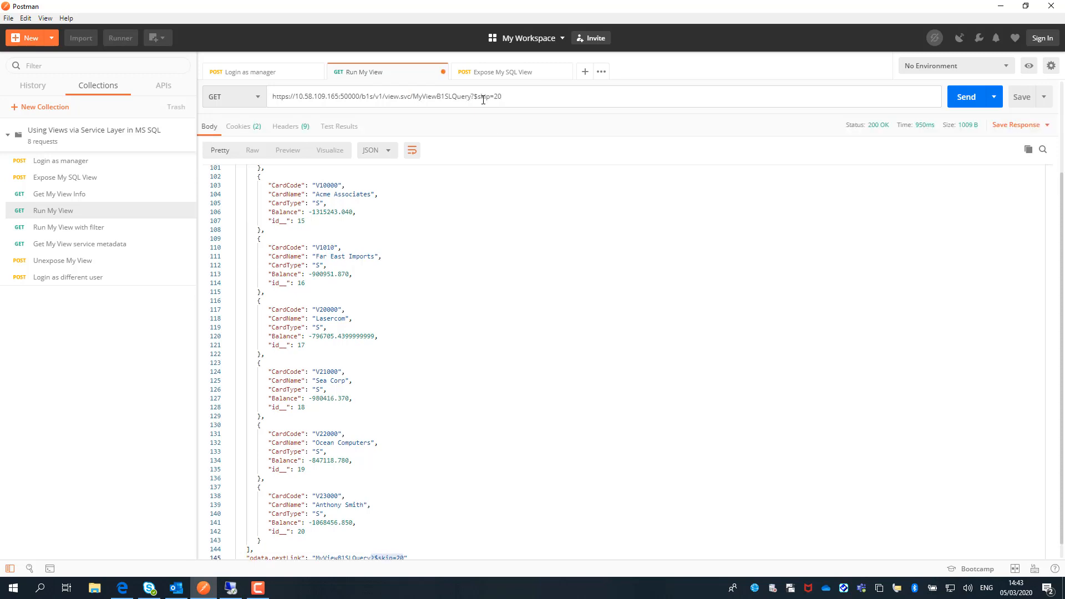
left_click(959, 98)
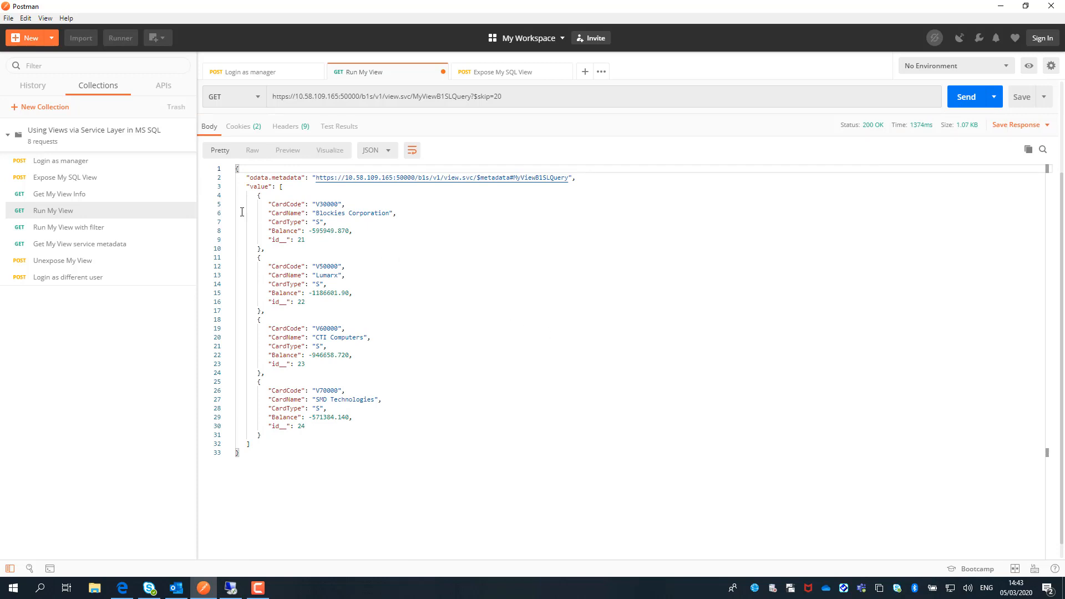
Step: Send the Run My View with filter request using CardType eq 'C' and check the CardType values in the returned records
left_click(101, 230)
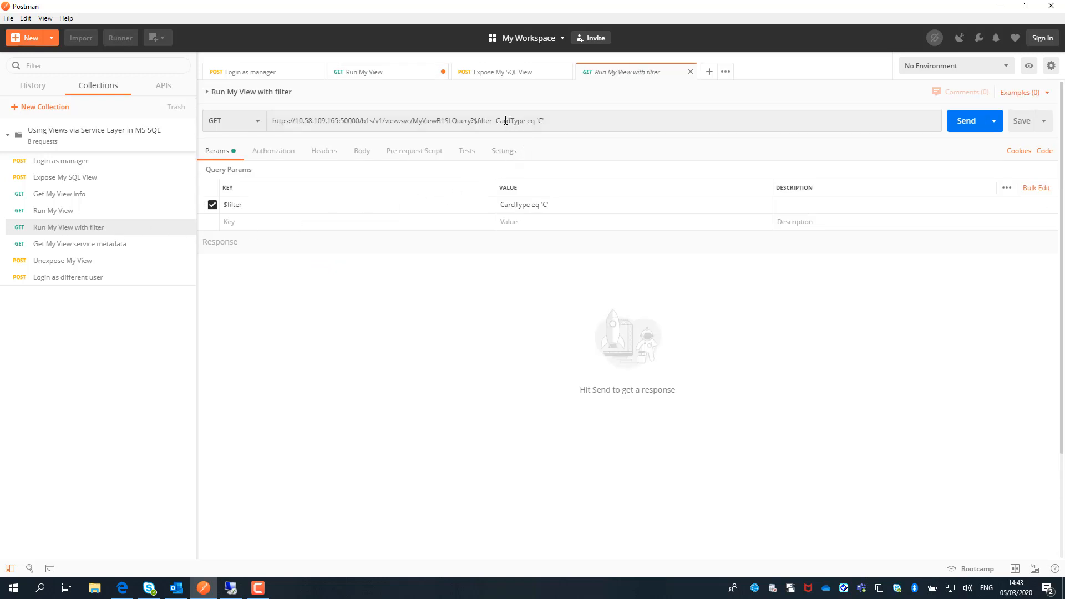
left_click_drag(497, 121, 548, 123)
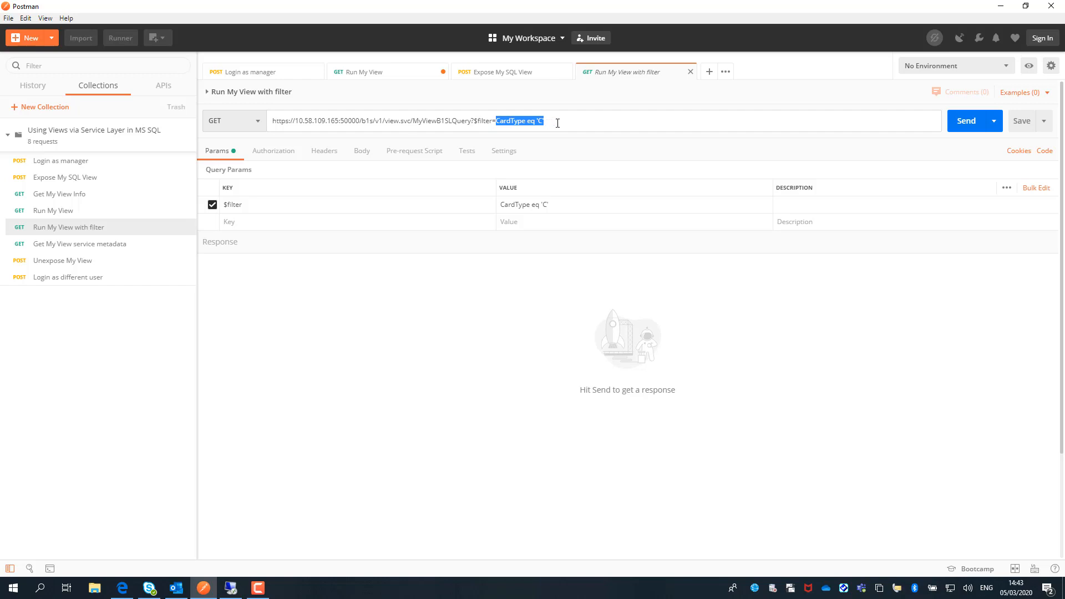
left_click(556, 122)
left_click(963, 123)
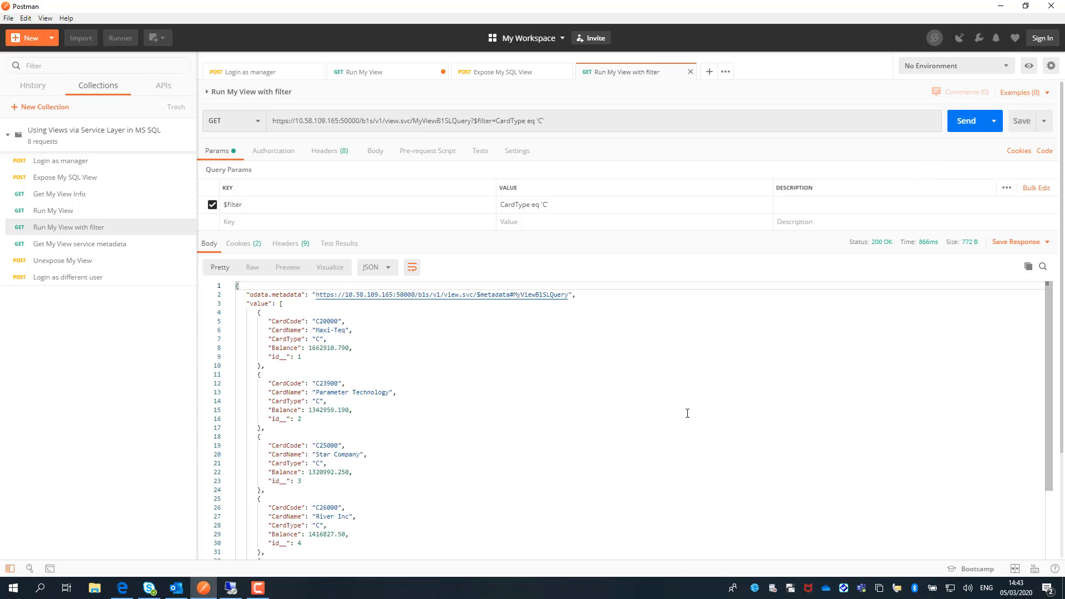
double_click(318, 339)
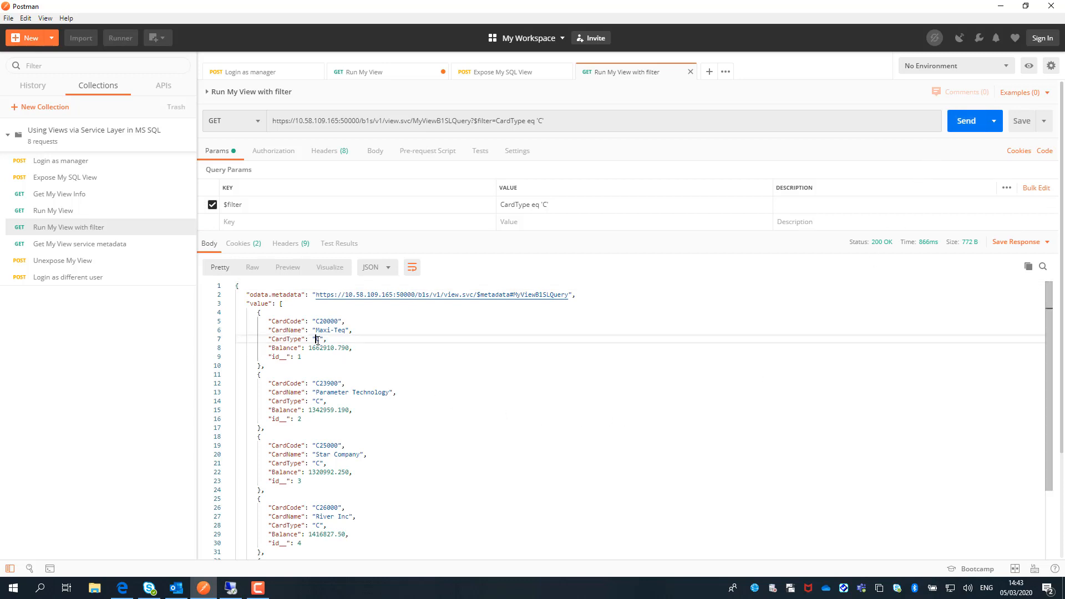
double_click(318, 463)
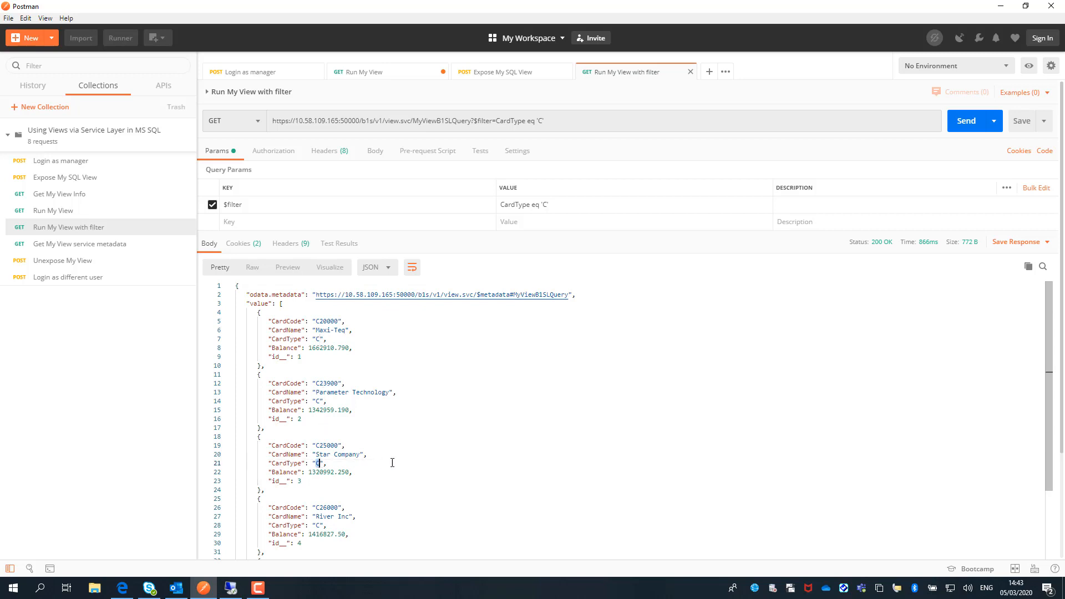
scroll(392, 463, "down", 10)
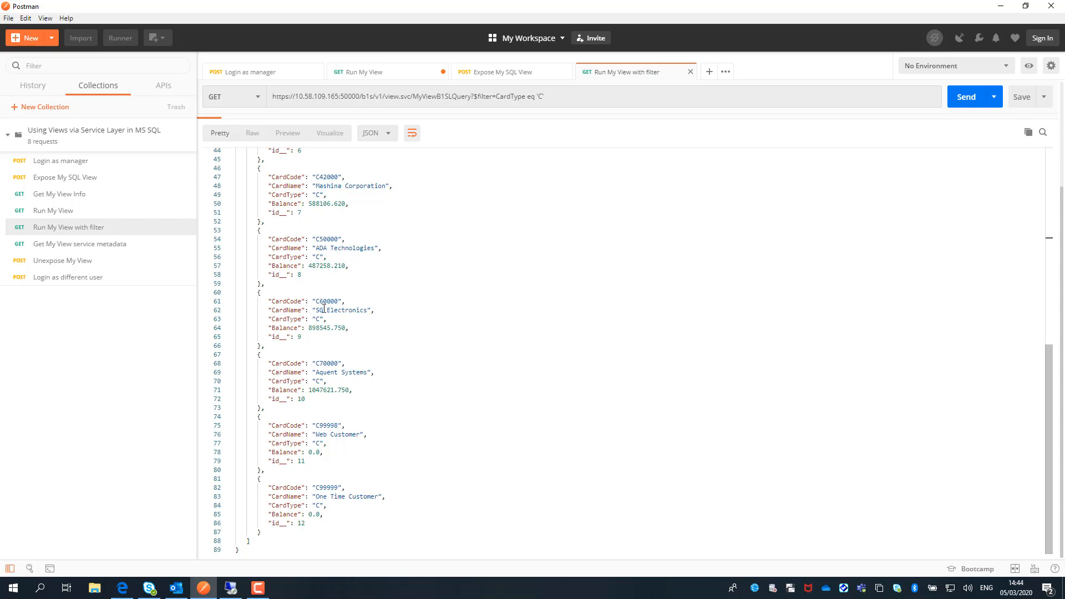
Step: Send the Get My View service metadata request and examine the entity type name in the returned XML
left_click(145, 246)
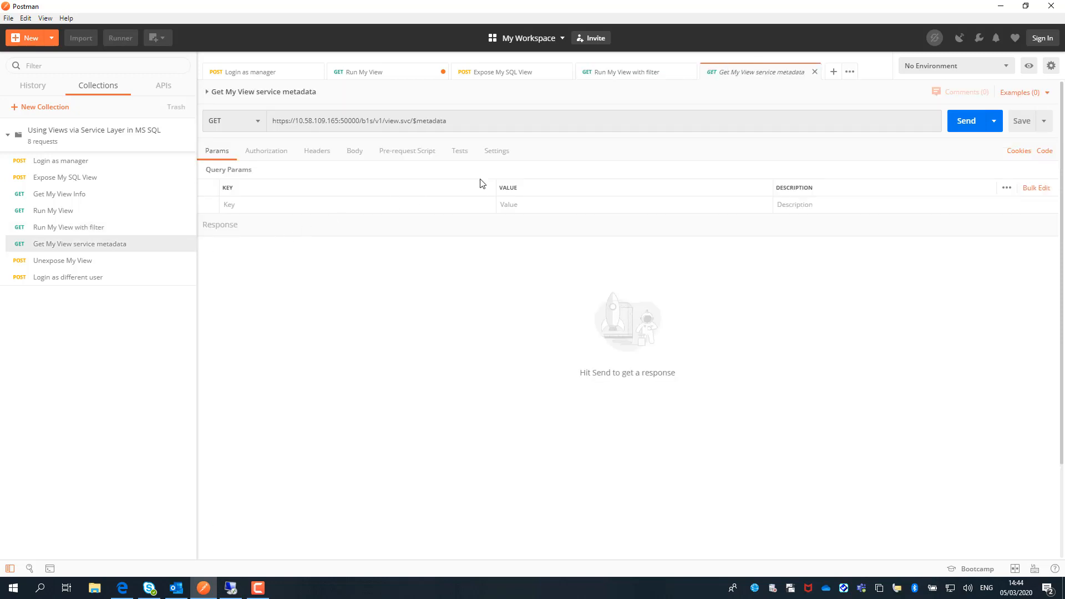
left_click(952, 121)
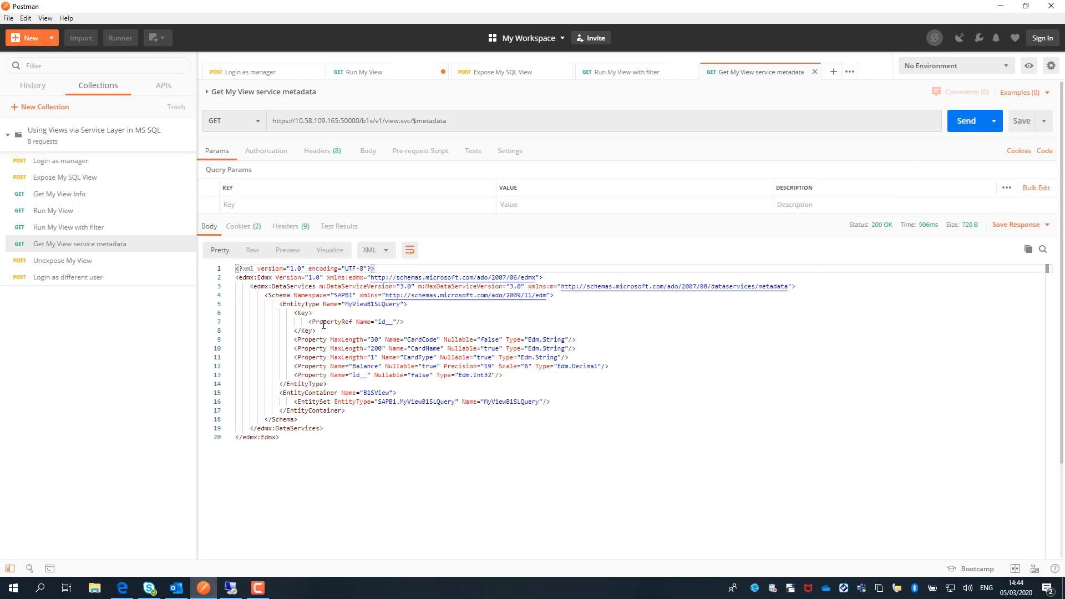
left_click_drag(344, 305, 400, 305)
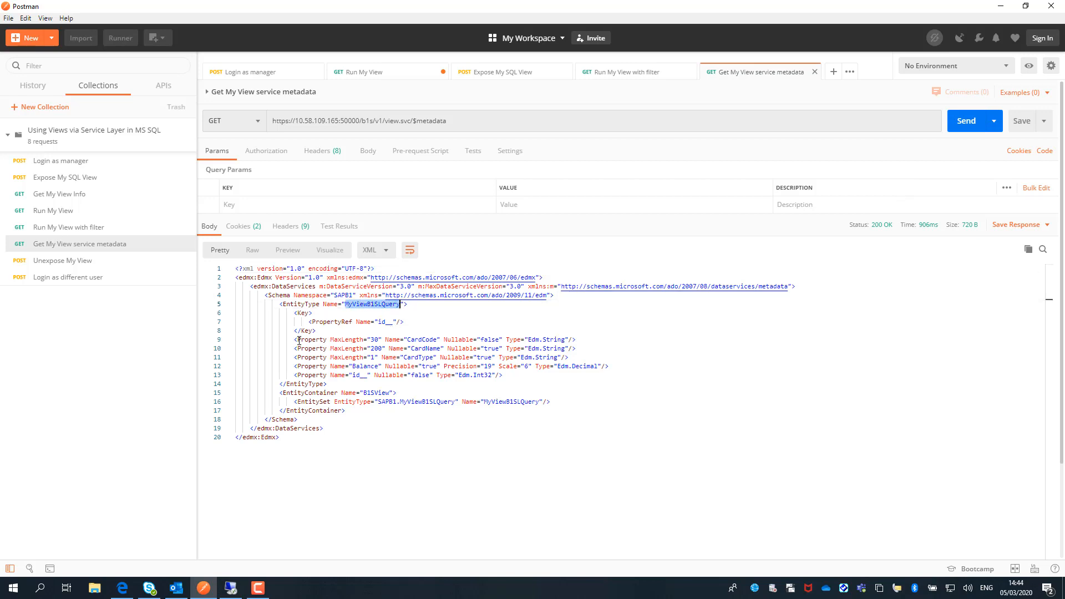
Step: Examine the property definitions of the MyViewB1SLQuery entity type in the returned metadata XML
left_click_drag(299, 340, 608, 363)
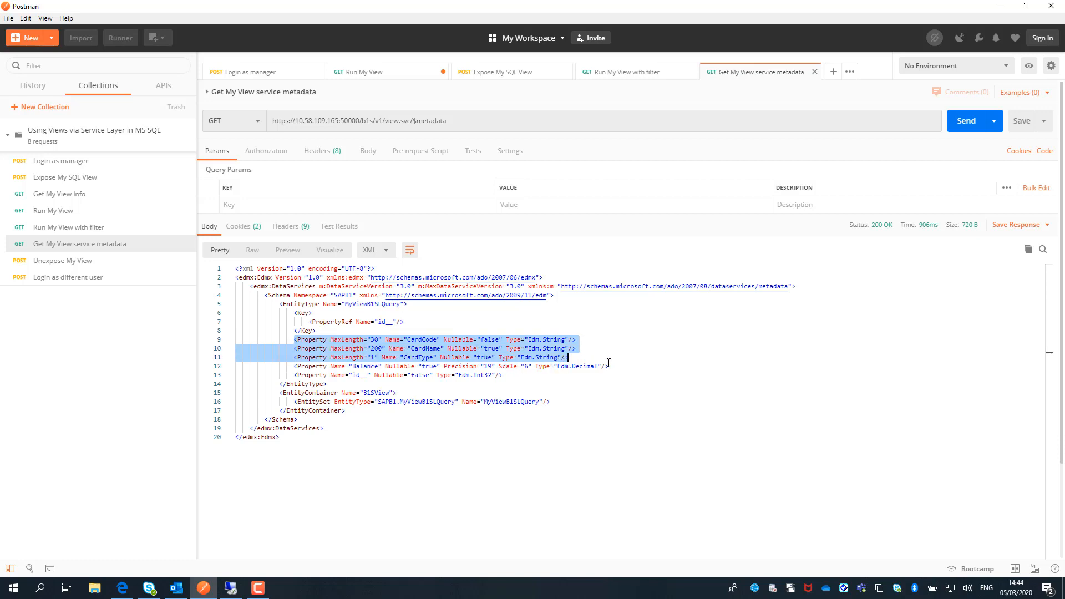
left_click(521, 443)
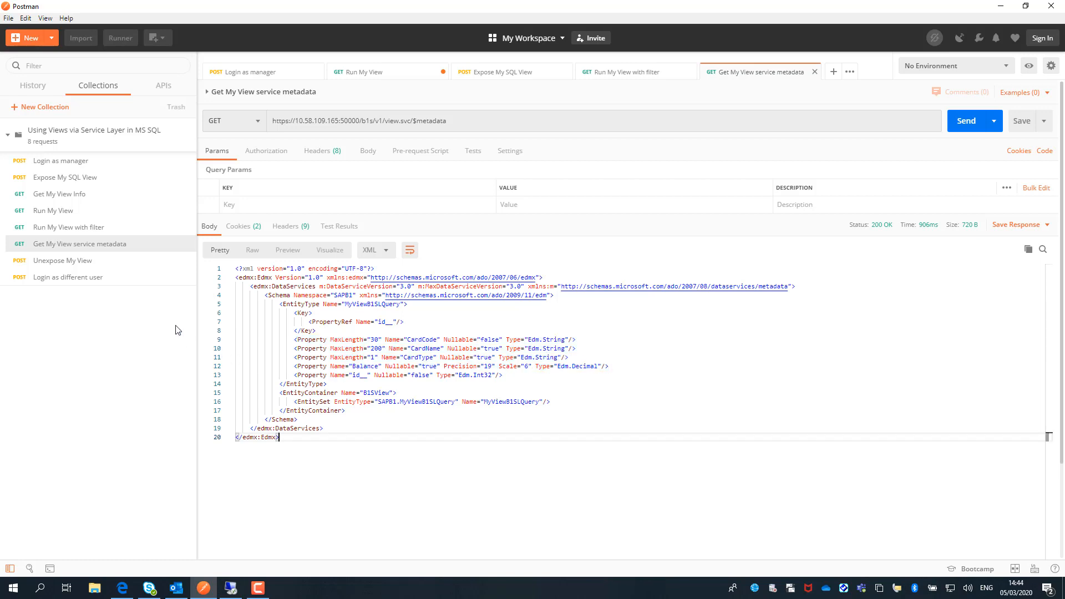
Step: Check the user name in the Login as different user request body and send it to log in as User1
left_click(126, 281)
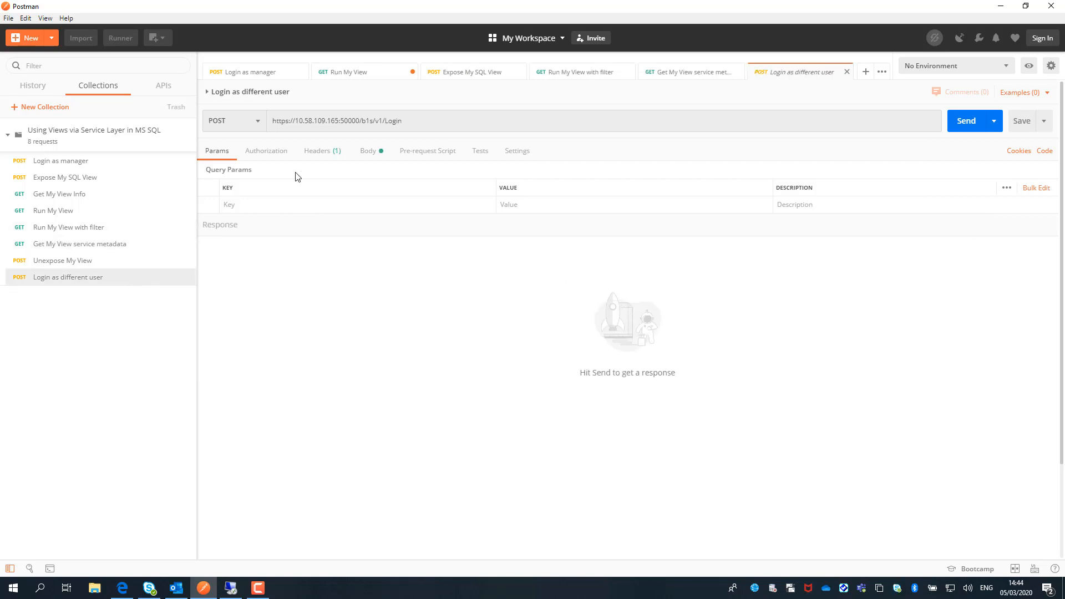
left_click(367, 152)
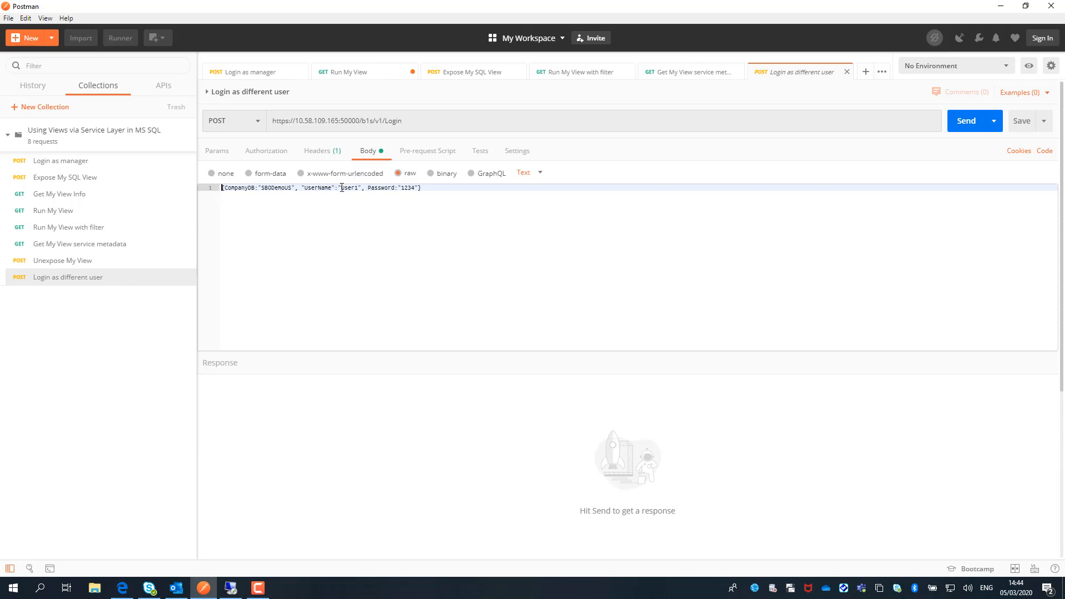
left_click_drag(342, 188, 358, 188)
left_click(965, 125)
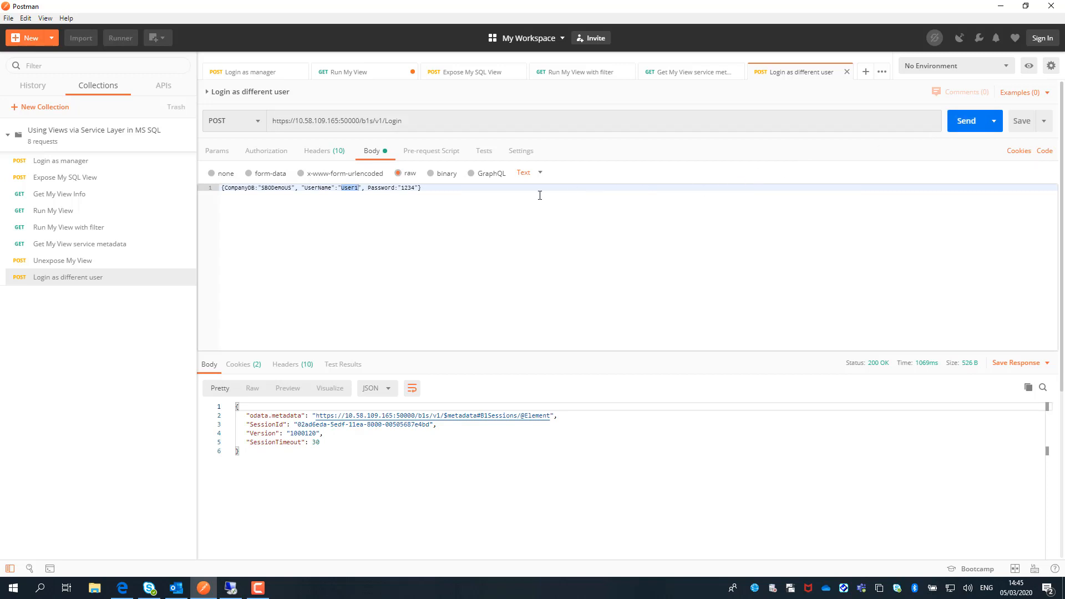
Step: Remove ?$skip=20 from the Run My View URL, send the request as User1 and check the returned message
left_click(105, 215)
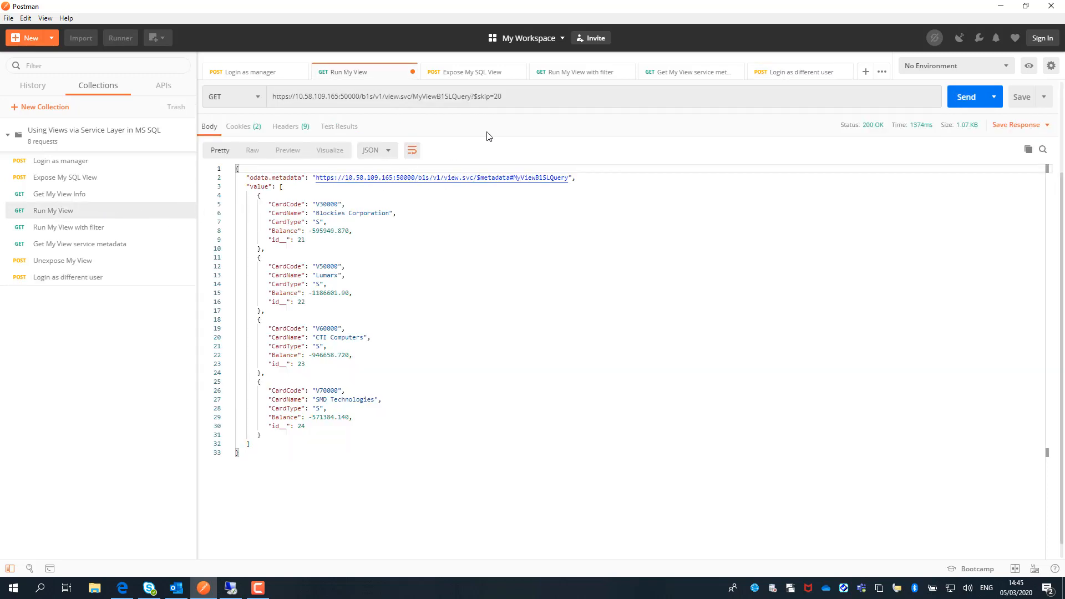
left_click_drag(472, 96, 502, 97)
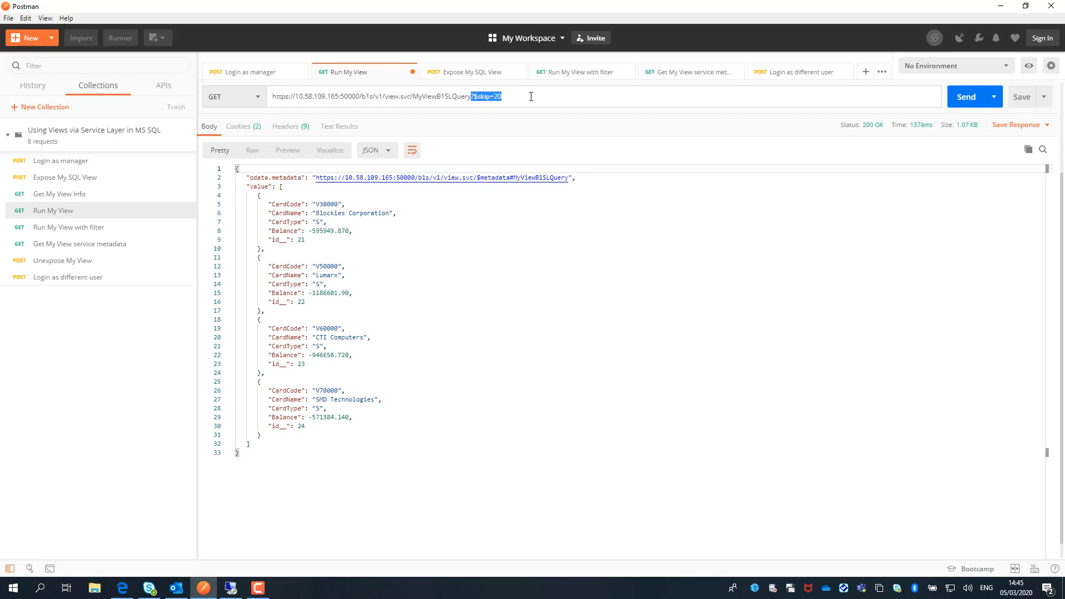
key("BackSpace")
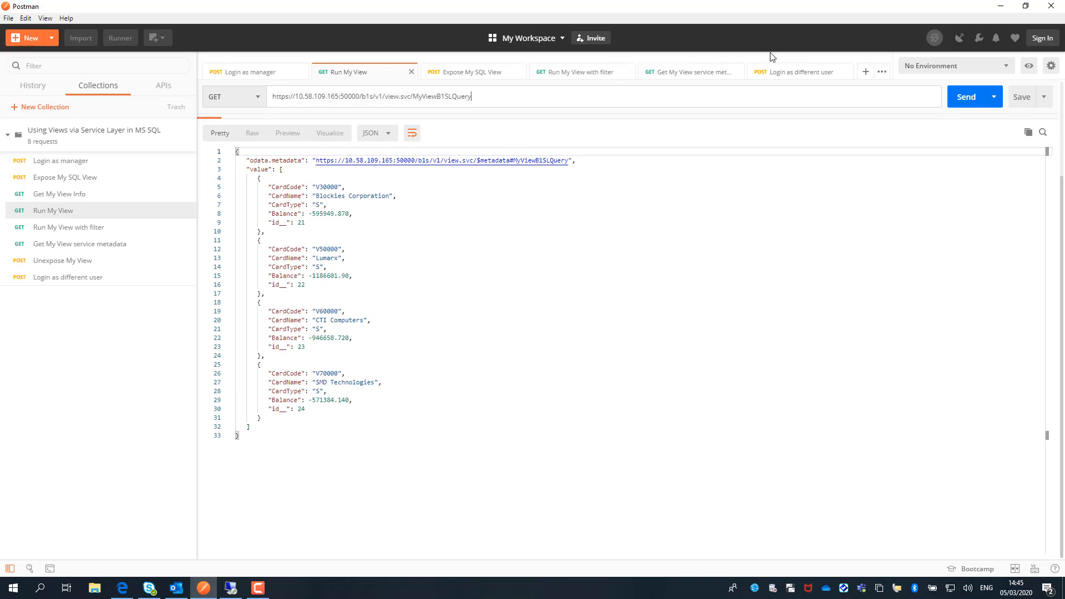
left_click(966, 98)
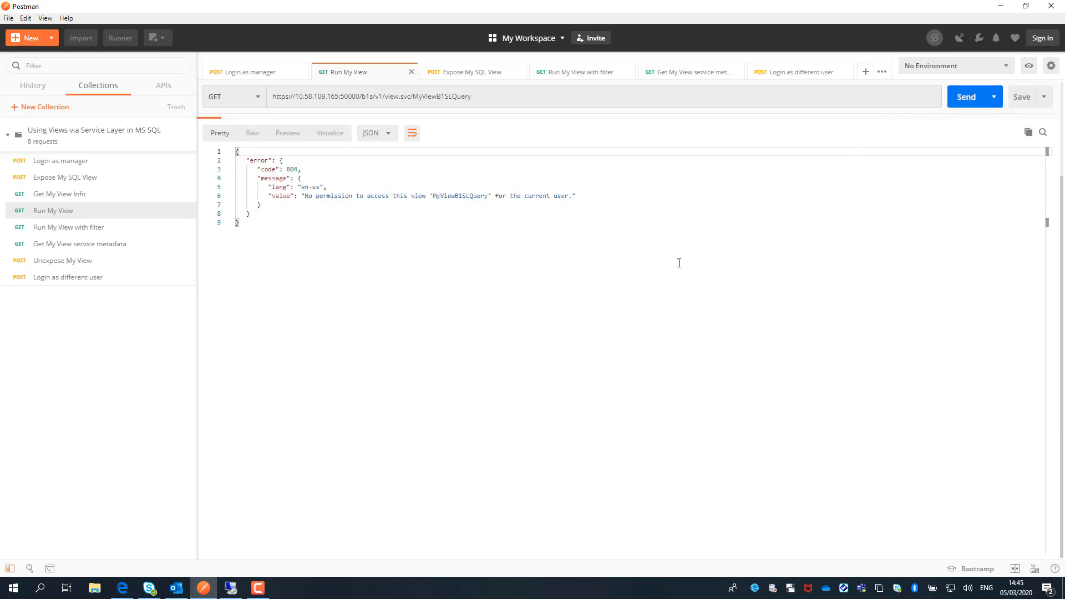
left_click_drag(305, 197, 352, 196)
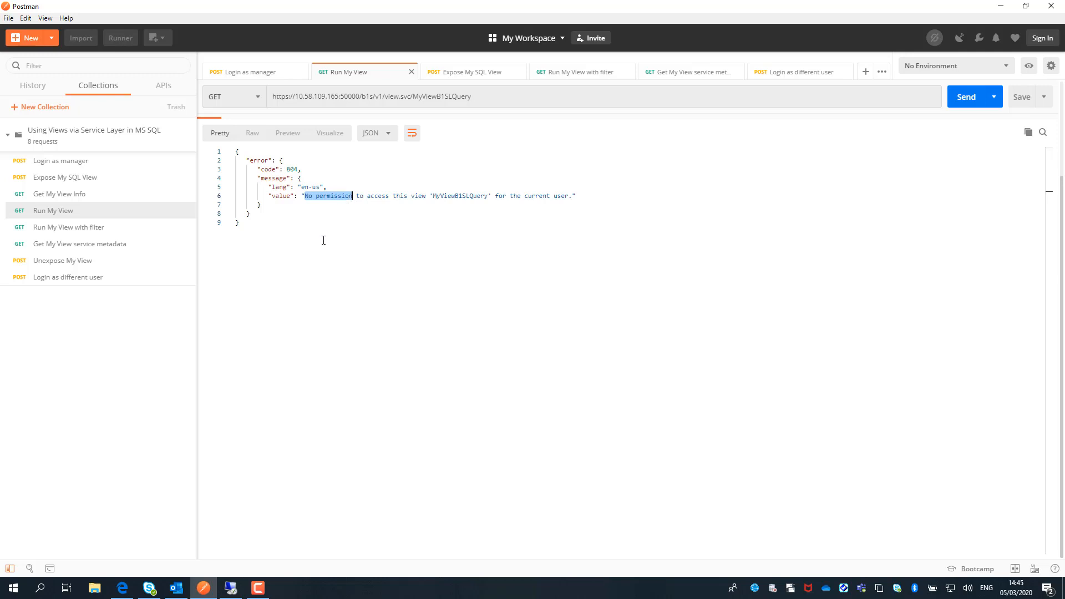
Step: Switch to SAP Business One on the remote desktop and give User1 Full Authorization for MyViewB1SLQuery, saving the update
left_click(231, 587)
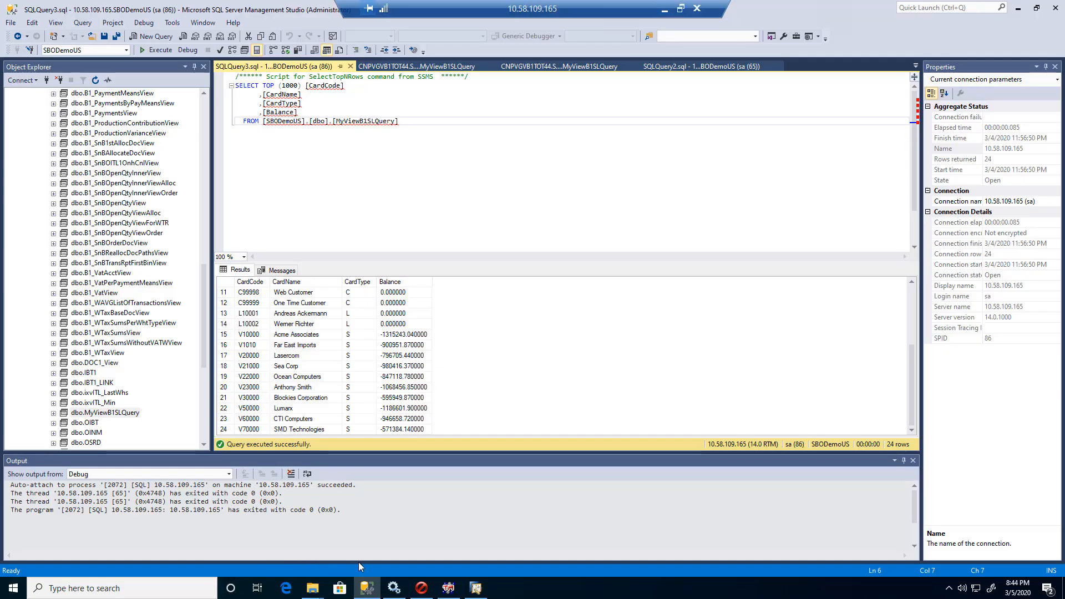
left_click(476, 589)
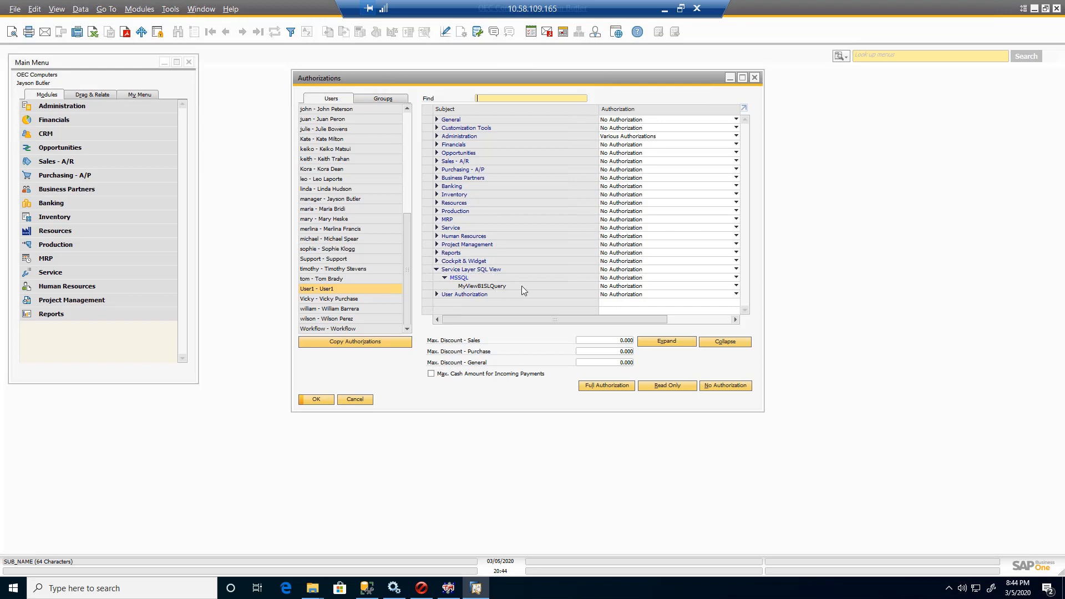
left_click(609, 286)
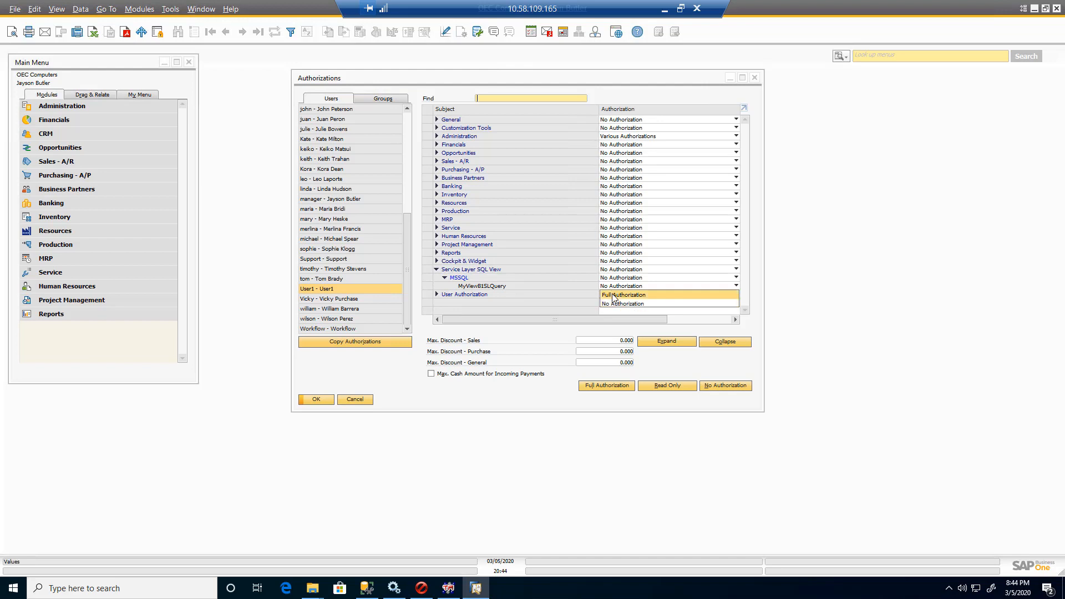
left_click(612, 296)
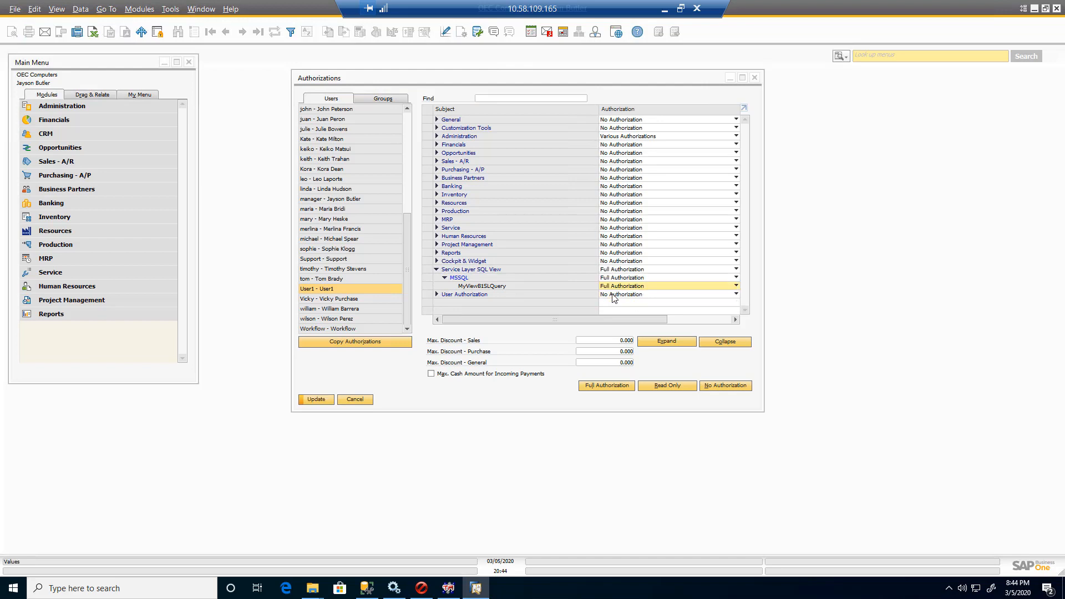
left_click(316, 400)
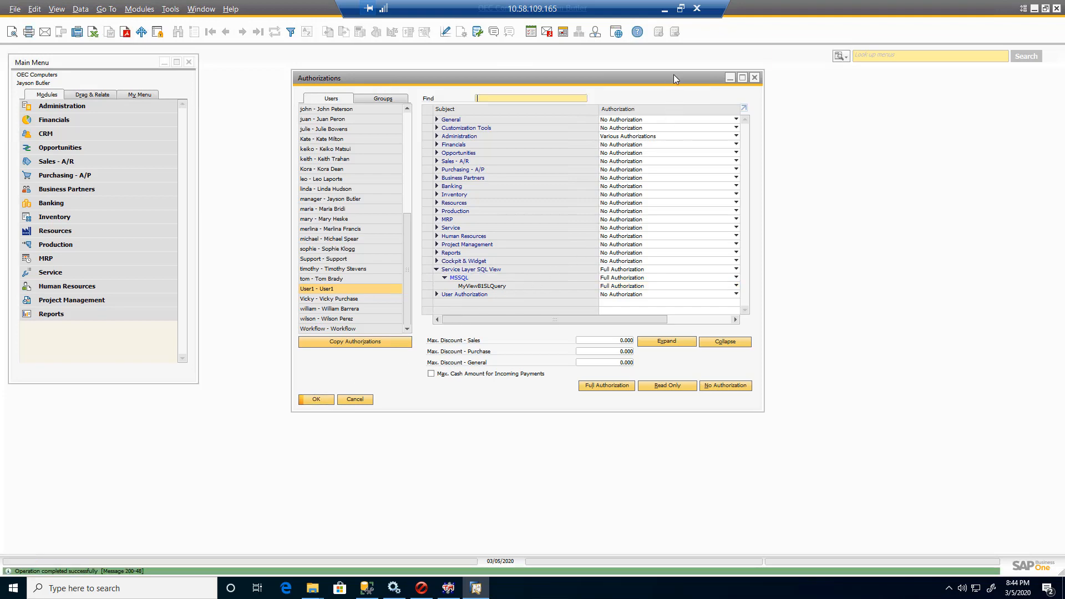
Step: Return to Postman and resend the Run My View request in the User1 session
left_click(665, 10)
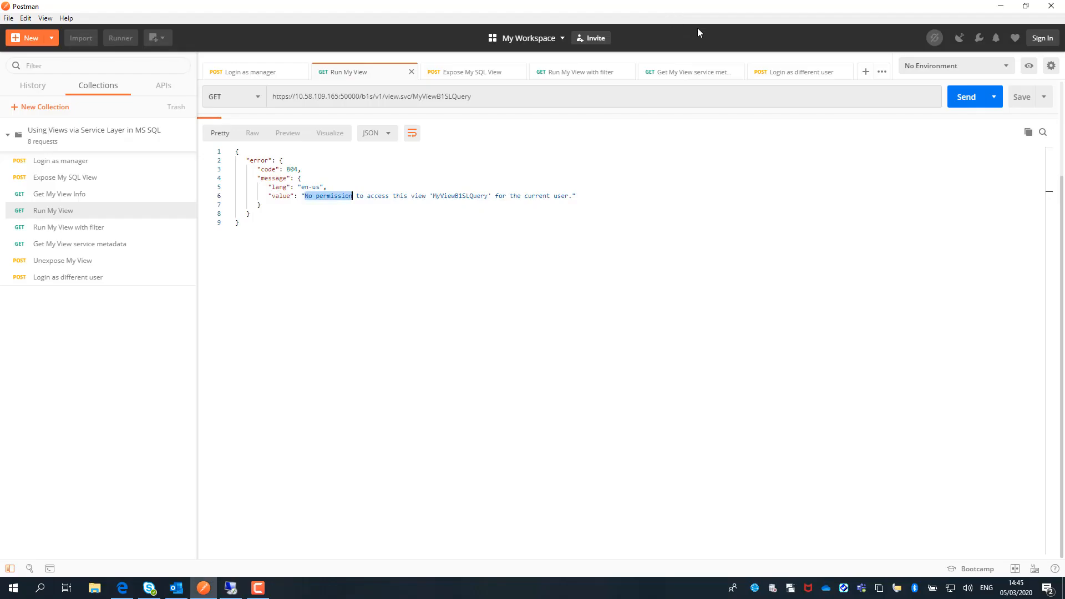
left_click(961, 101)
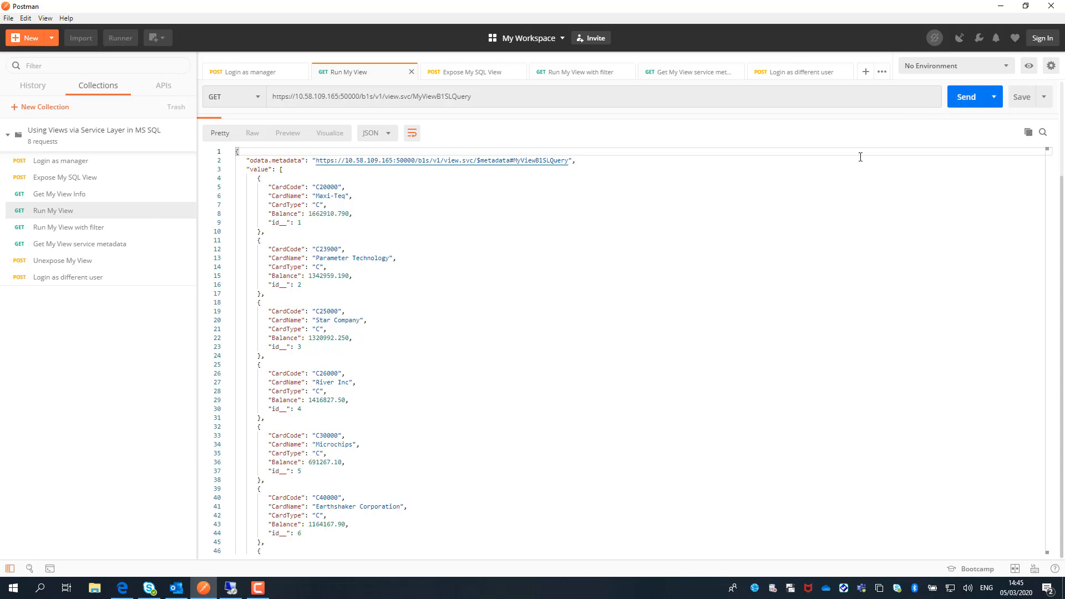
Step: Try to unexpose MyViewB1SLQuery as User1 with the Unexpose My View request and read the returned message
left_click(118, 265)
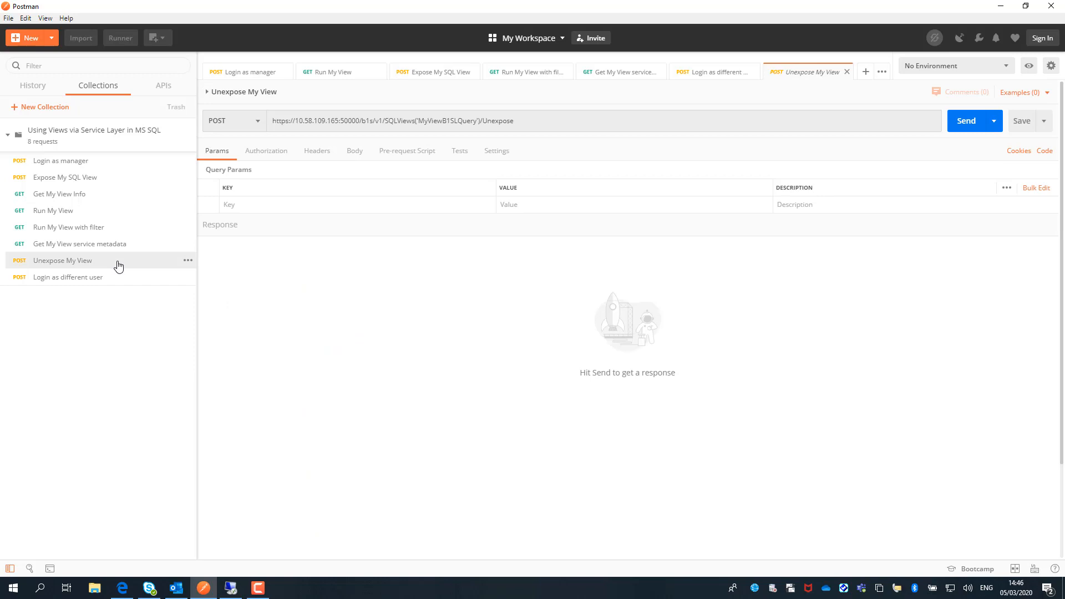
left_click(420, 121)
left_click_drag(420, 120, 518, 122)
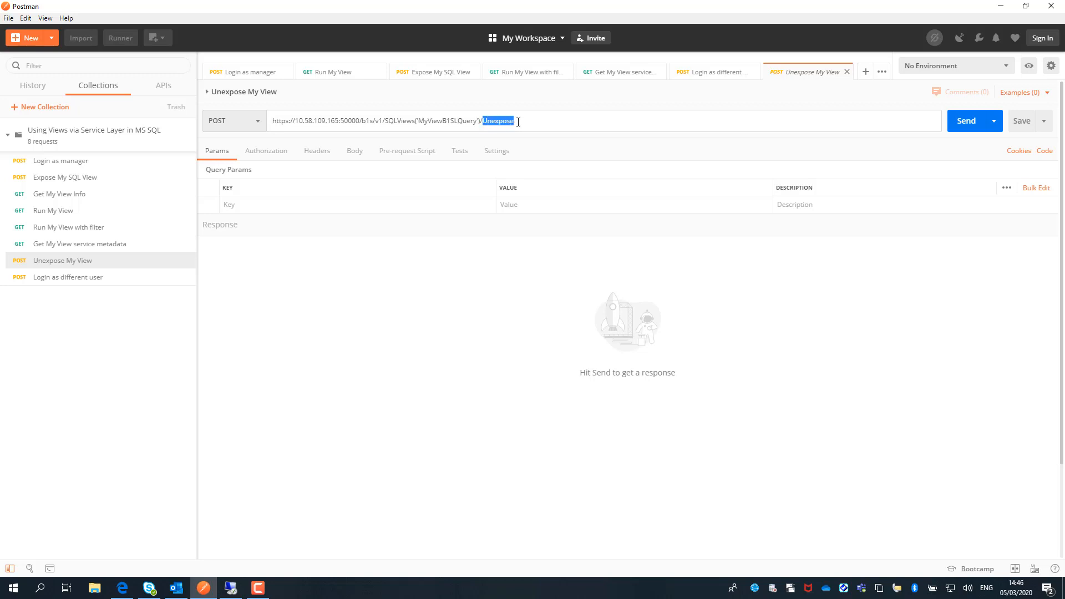
left_click(962, 122)
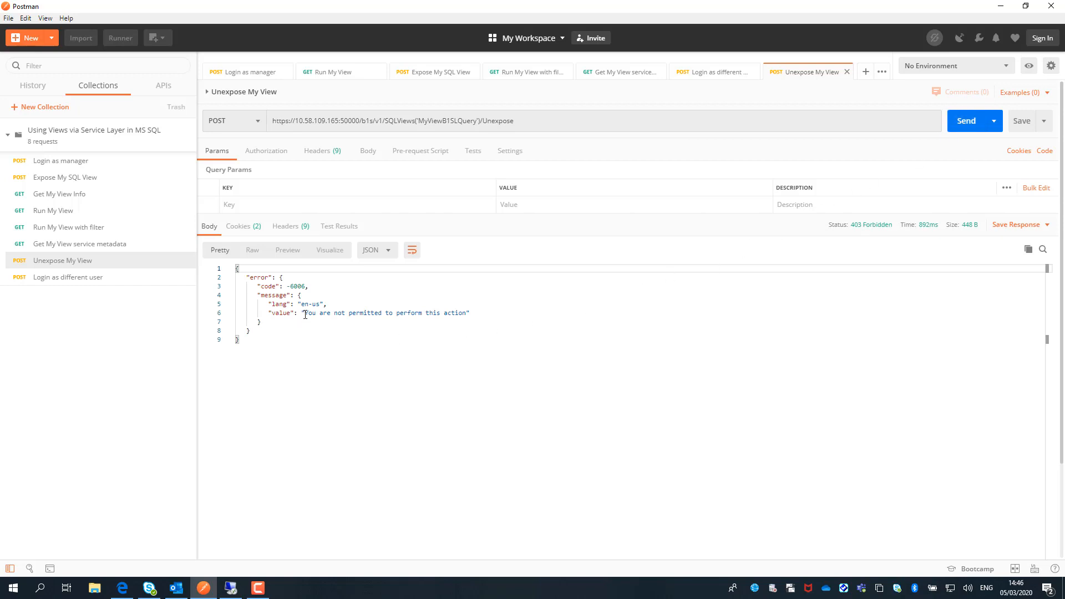
left_click_drag(305, 314, 466, 314)
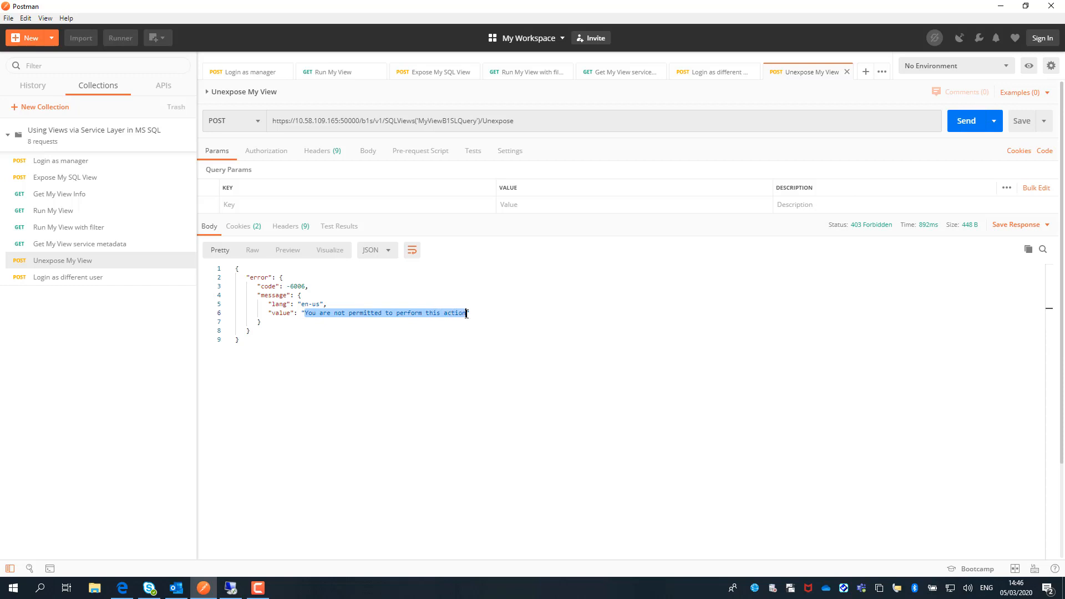
left_click(436, 336)
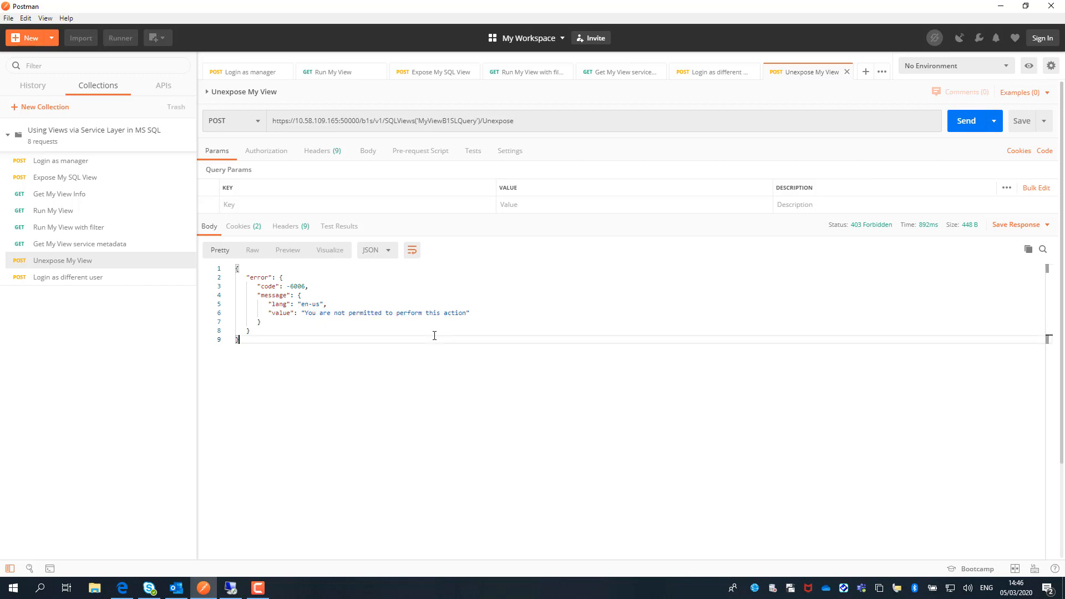
Step: Log in as manager again and send the Unexpose My View request for MyViewB1SLQuery
left_click(97, 162)
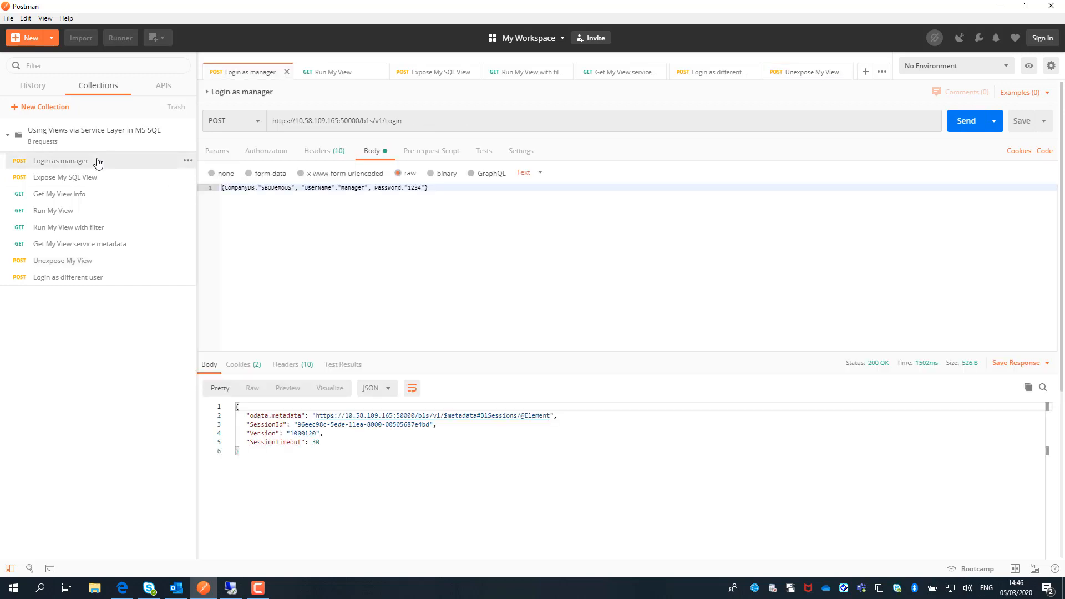
left_click(963, 123)
left_click(122, 263)
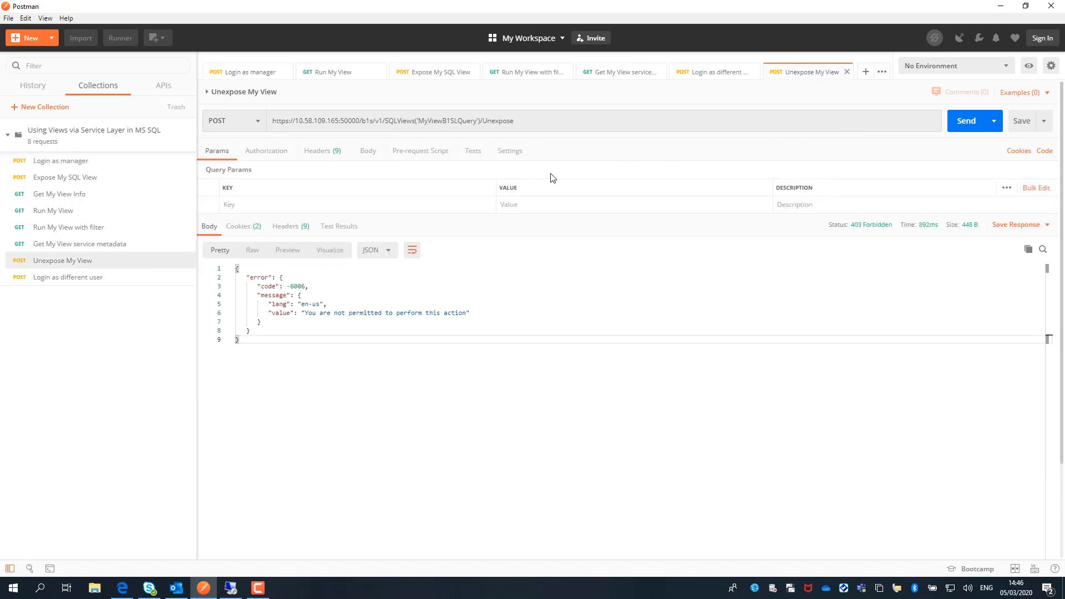
left_click(962, 125)
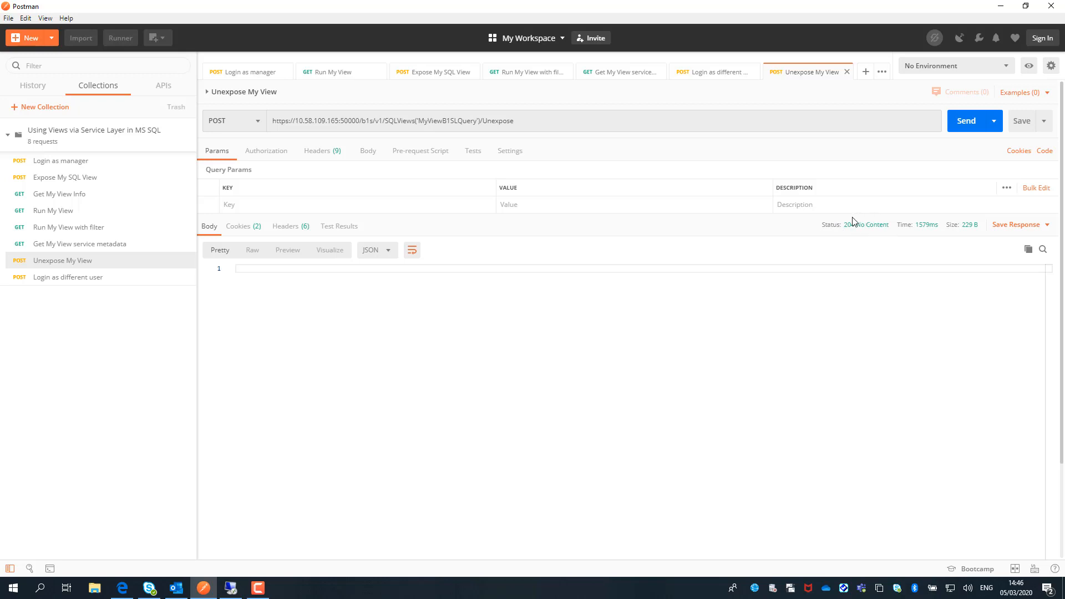
Step: Send the Run My View request after unexposing the view and check the returned message
left_click(94, 207)
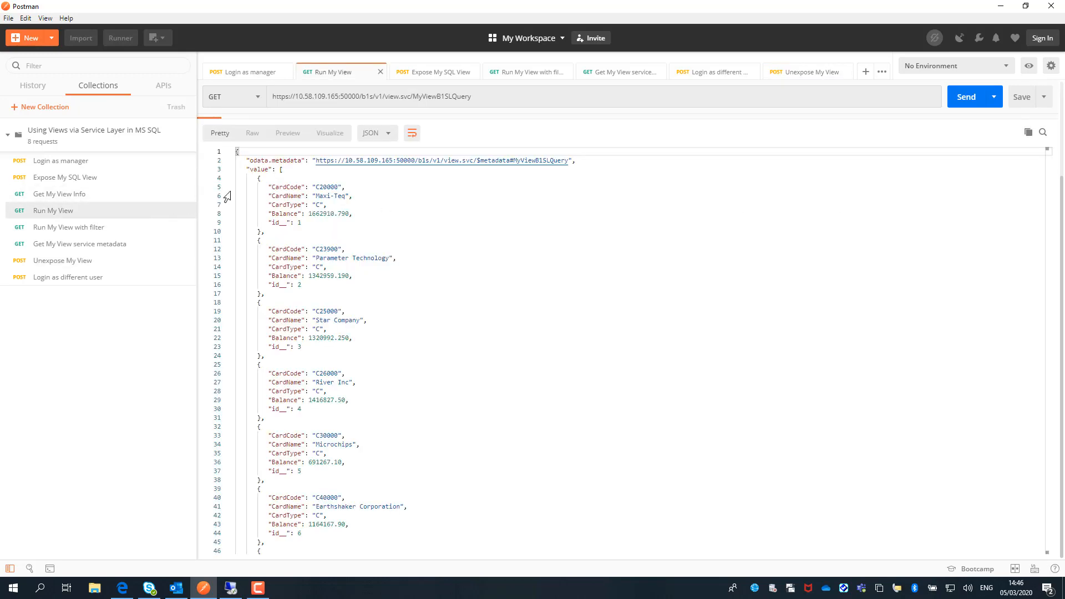
left_click(964, 99)
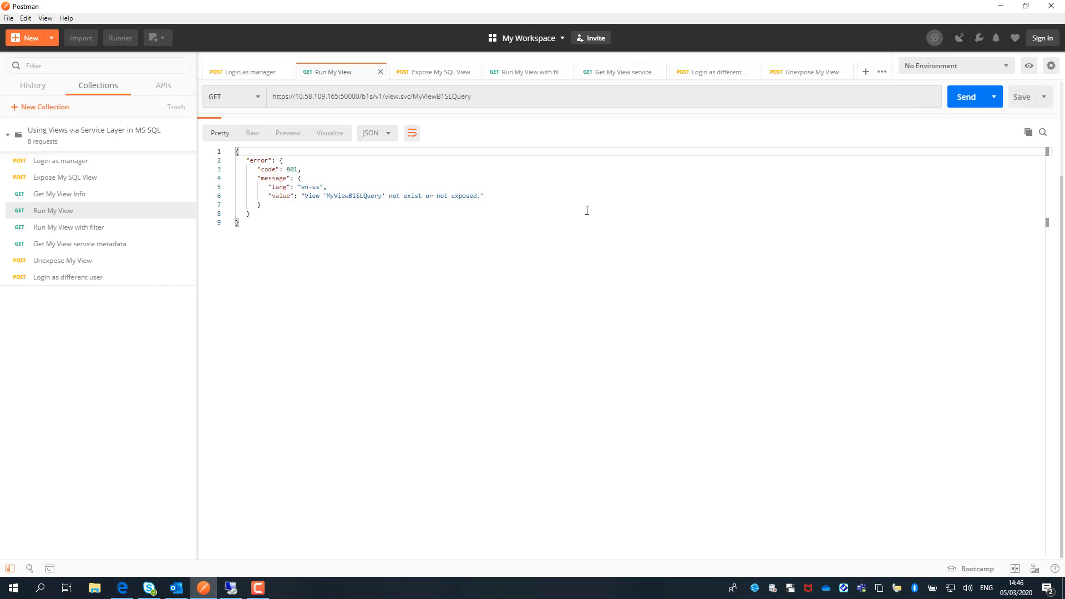
left_click_drag(437, 196, 477, 197)
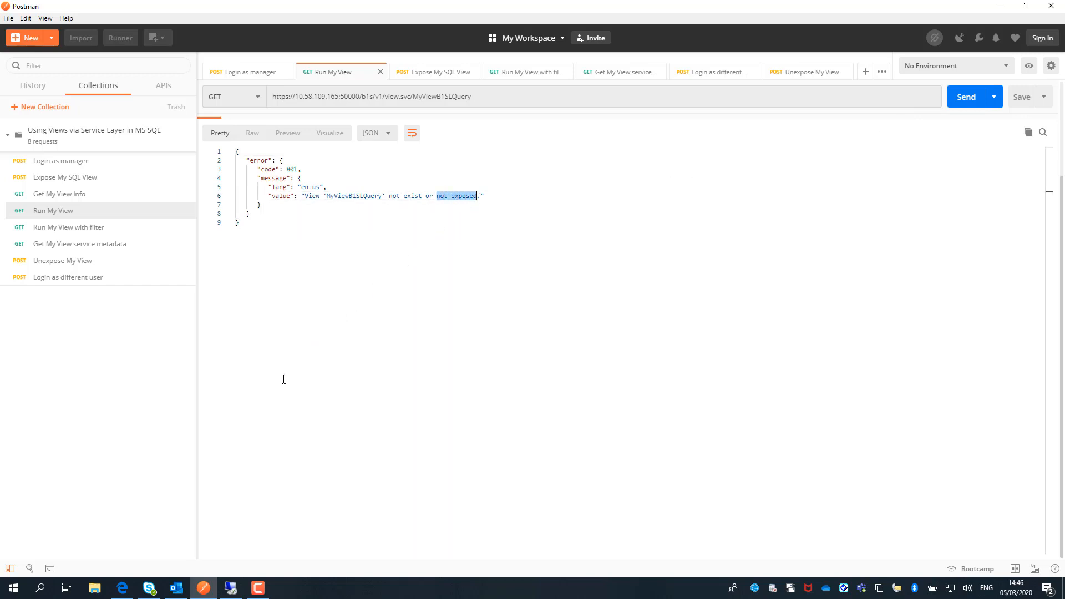
Step: Reopen General Authorizations in SAP Business One, inspect User1's Service Layer SQL View entries, and return to Postman
left_click(231, 588)
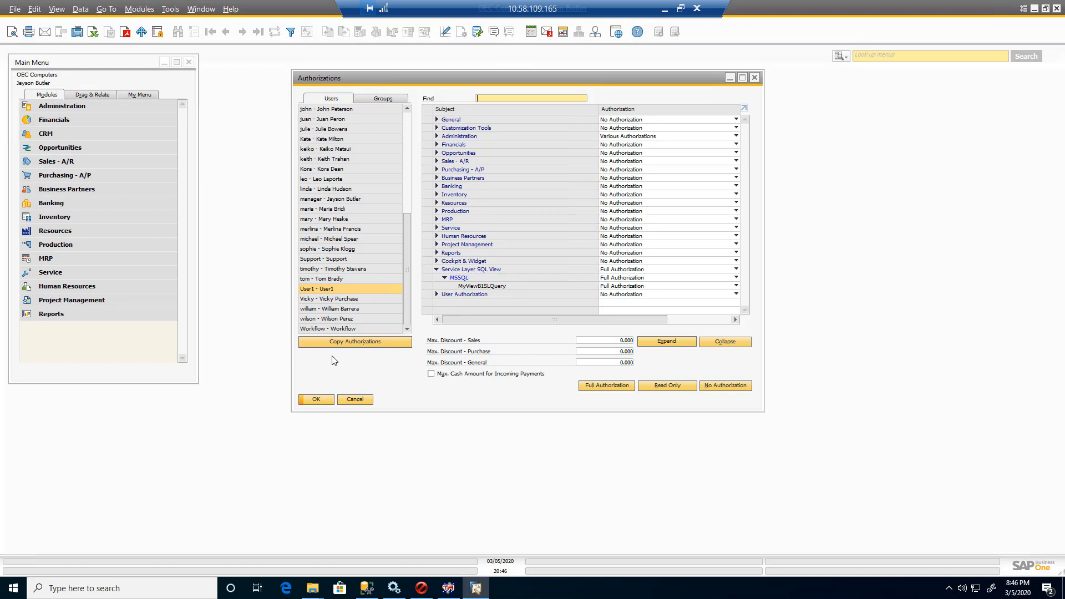
left_click(755, 78)
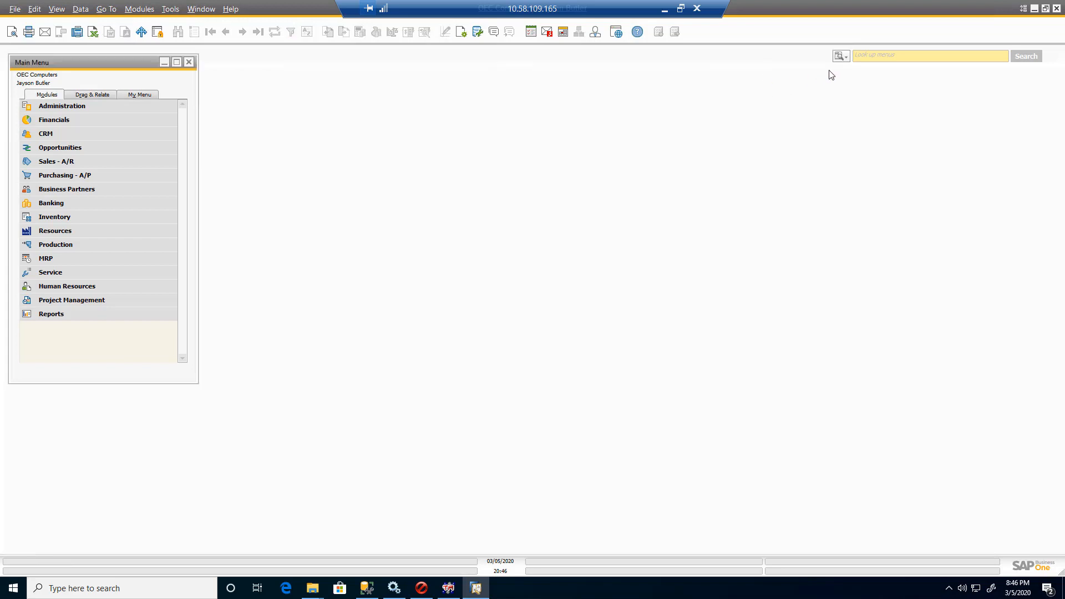
left_click(865, 58)
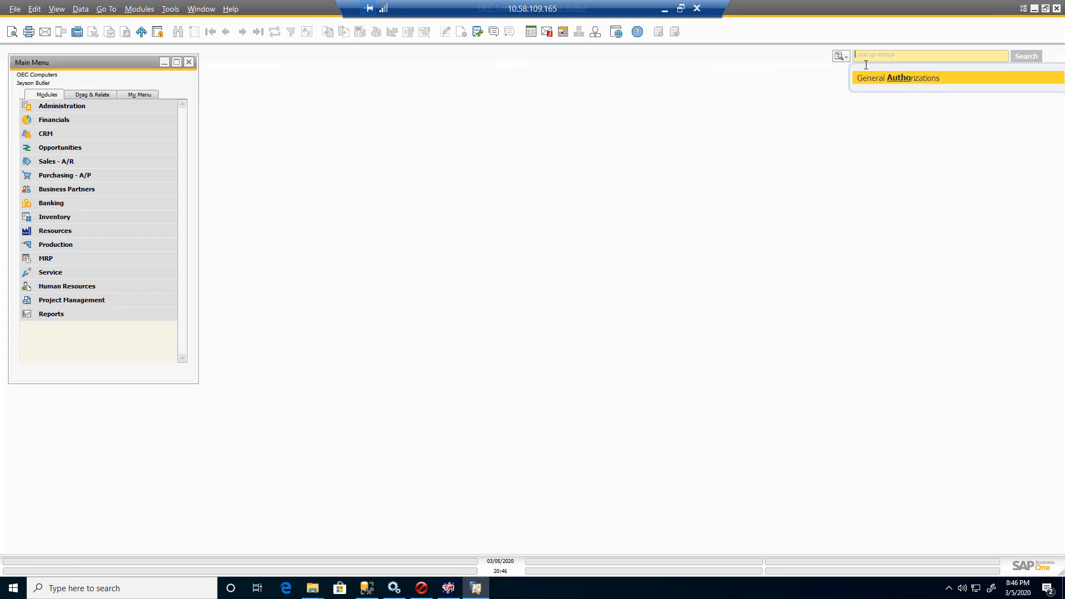
left_click(875, 77)
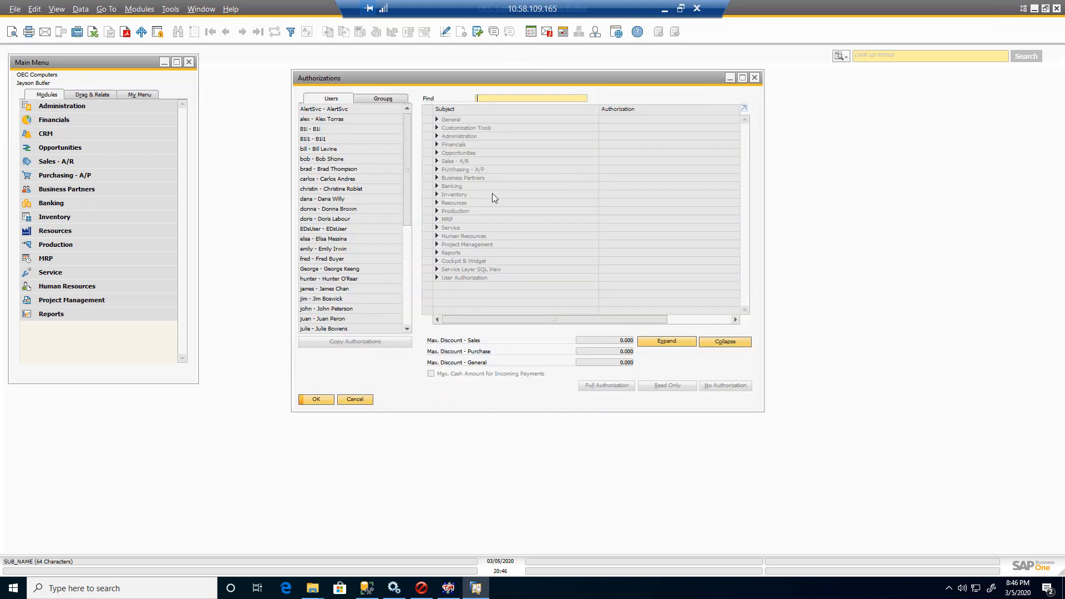
left_click_drag(405, 190, 408, 332)
left_click(352, 290)
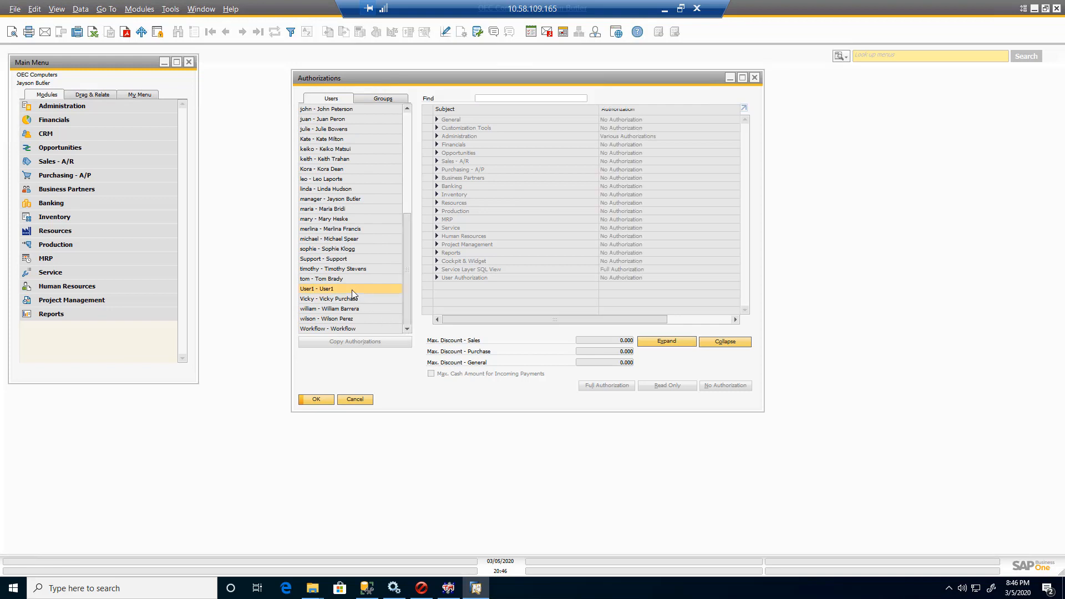
left_click(436, 270)
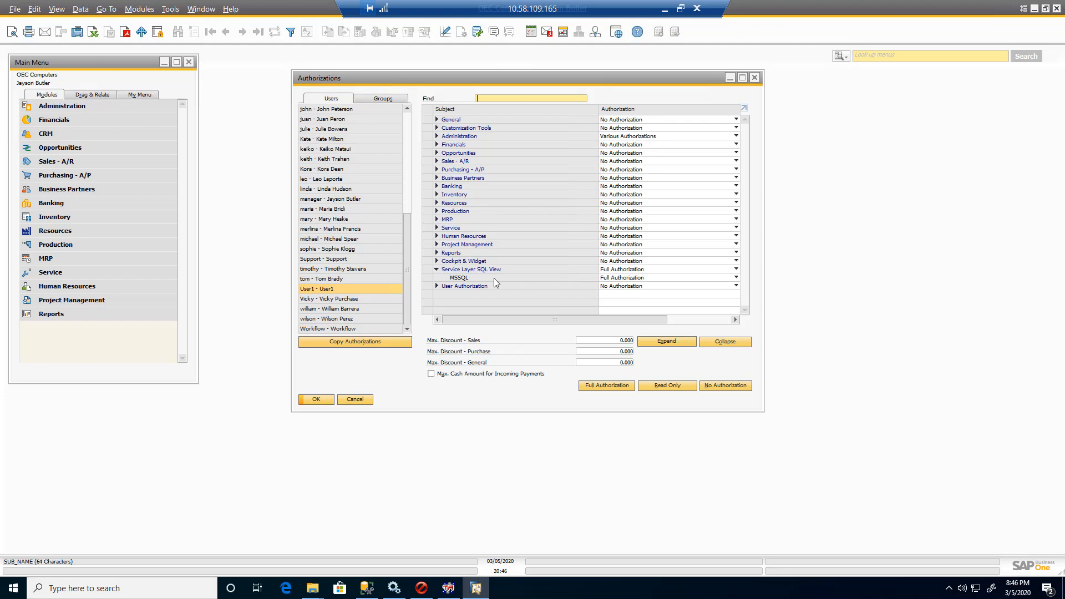
left_click(665, 11)
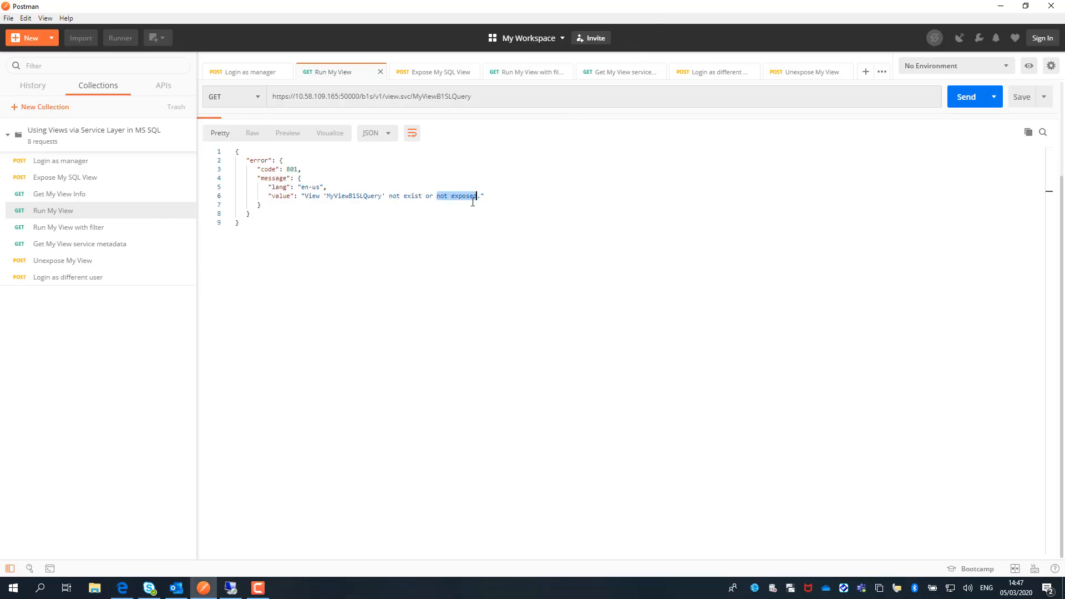
left_click(442, 257)
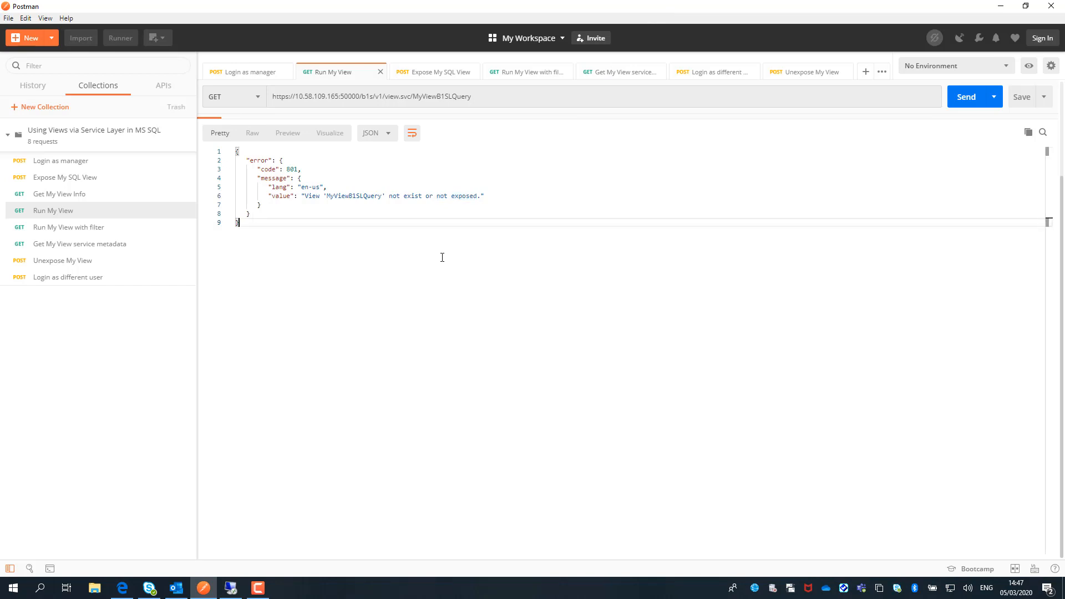